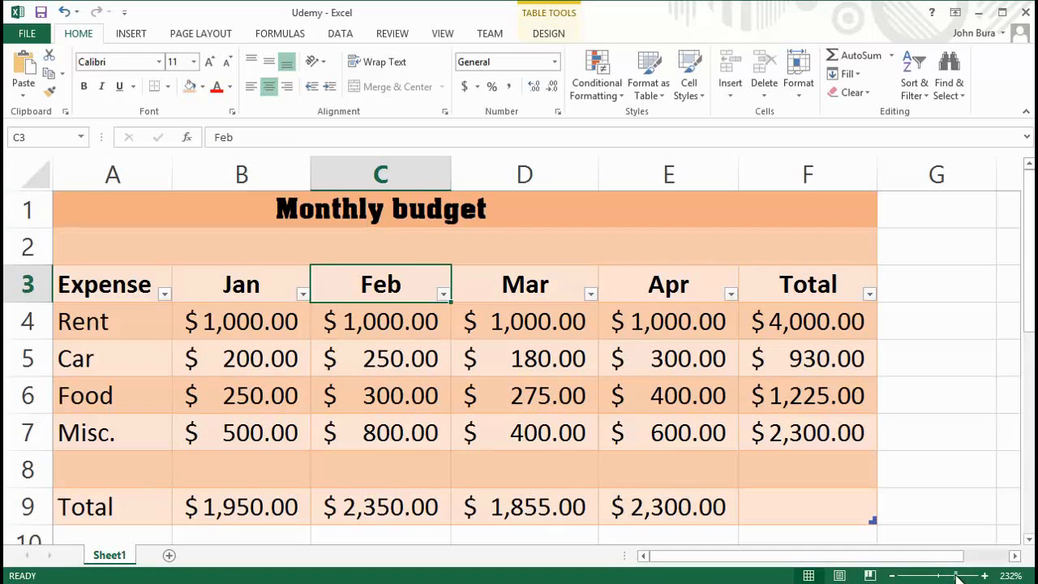
drag(959, 576, 945, 578)
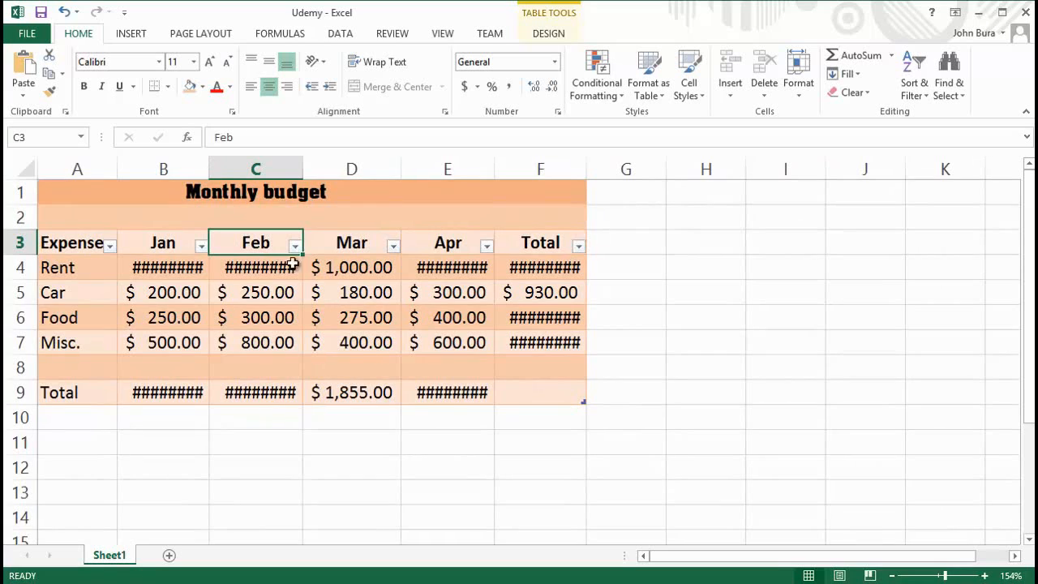
drag(417, 371, 519, 402)
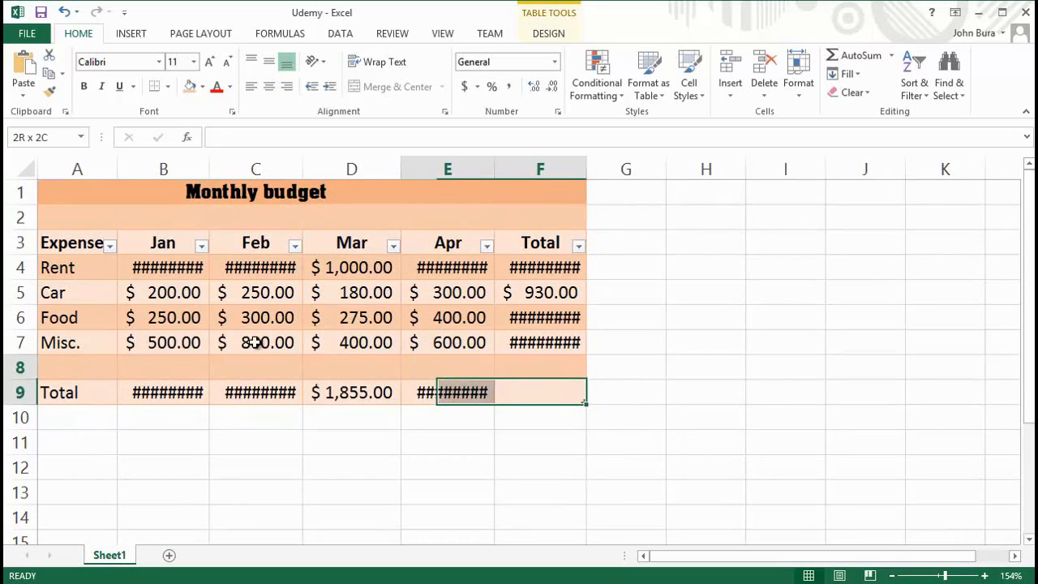
drag(255, 343, 63, 243)
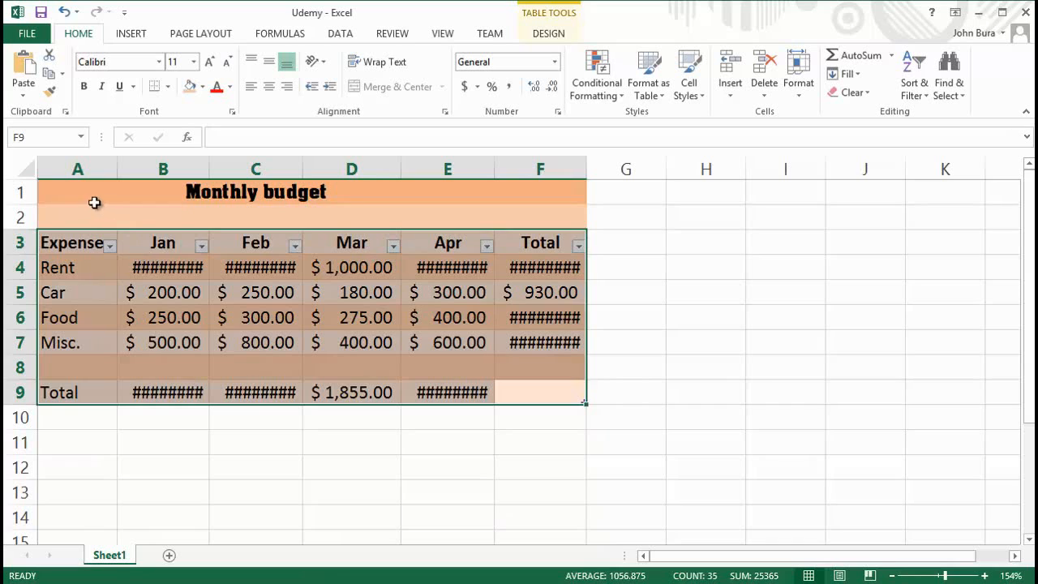
drag(92, 202, 558, 408)
click(552, 395)
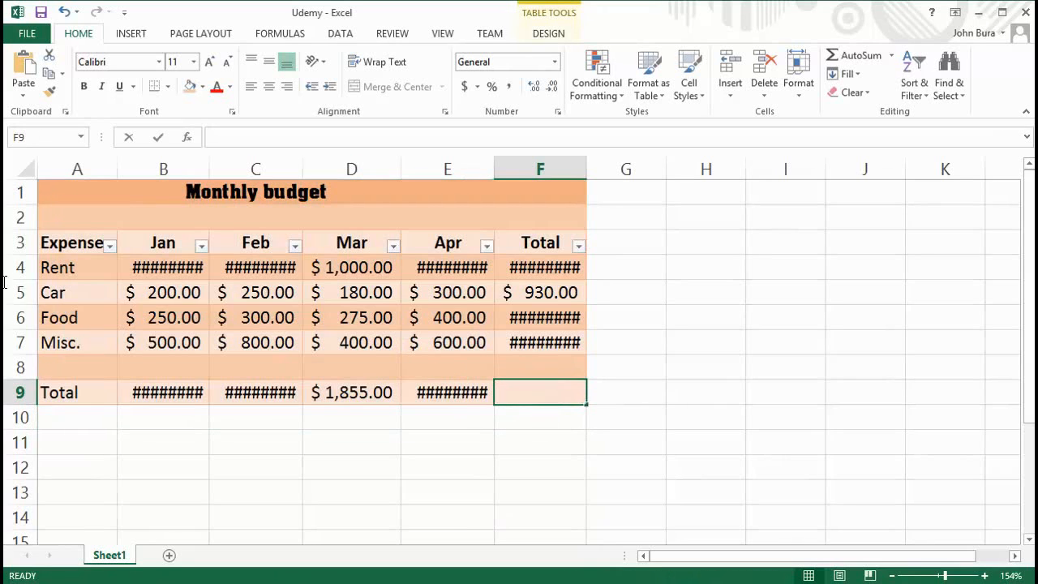
Step: Insert a clustered column chart from the budget table range A3:F9
drag(48, 248, 538, 384)
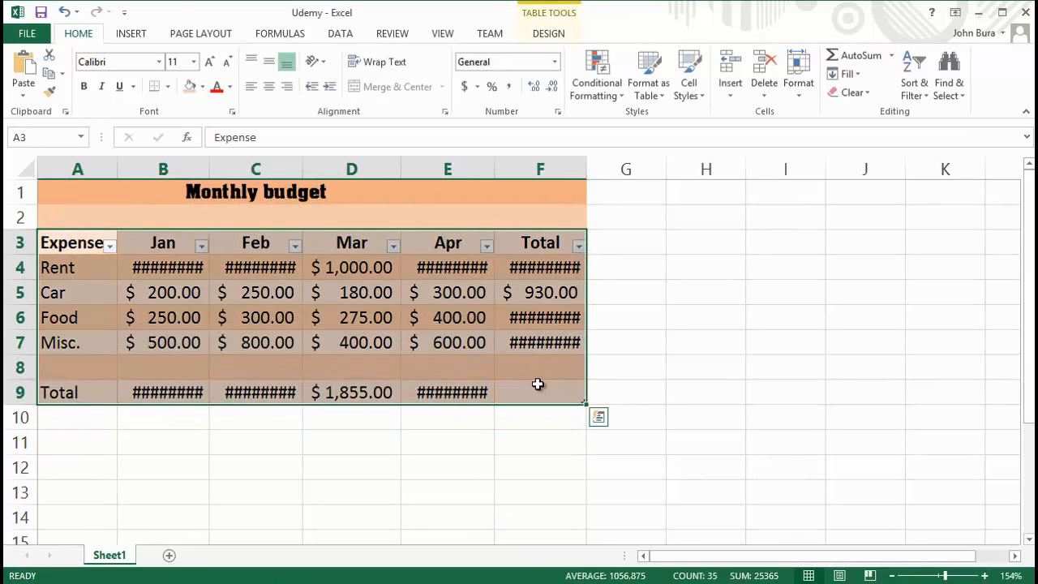
click(284, 34)
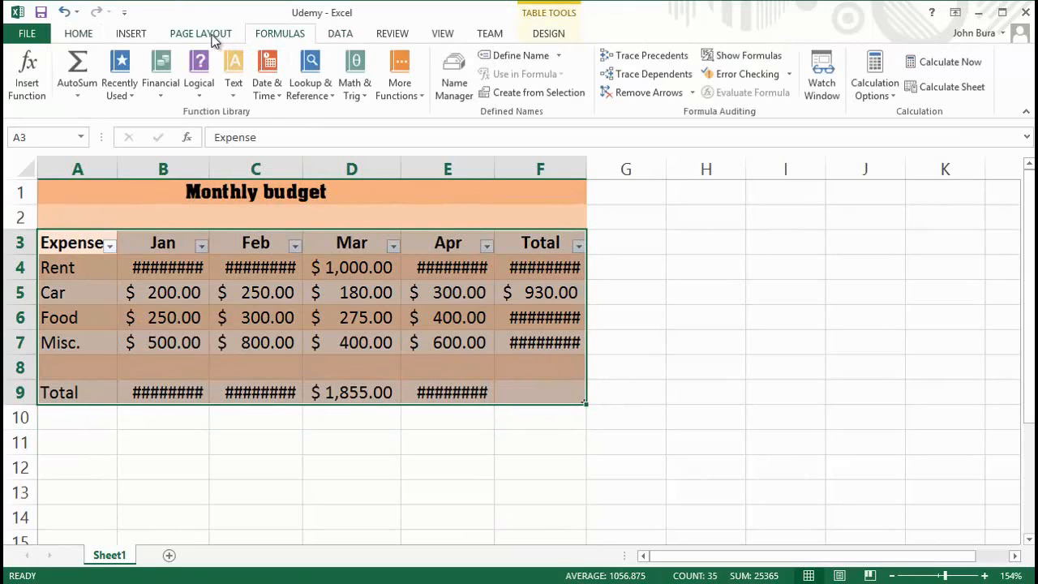
click(138, 34)
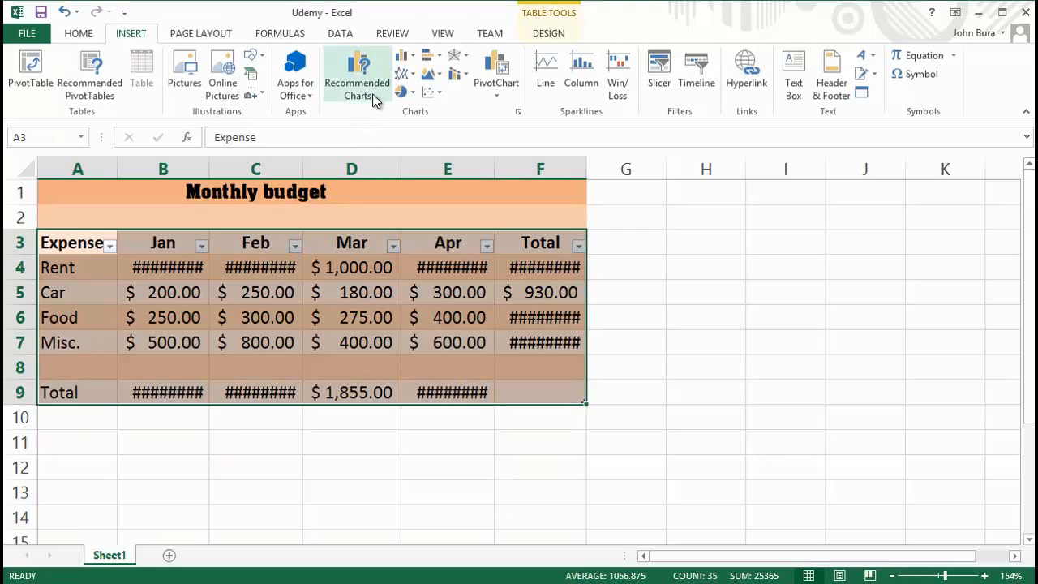
click(407, 65)
click(415, 104)
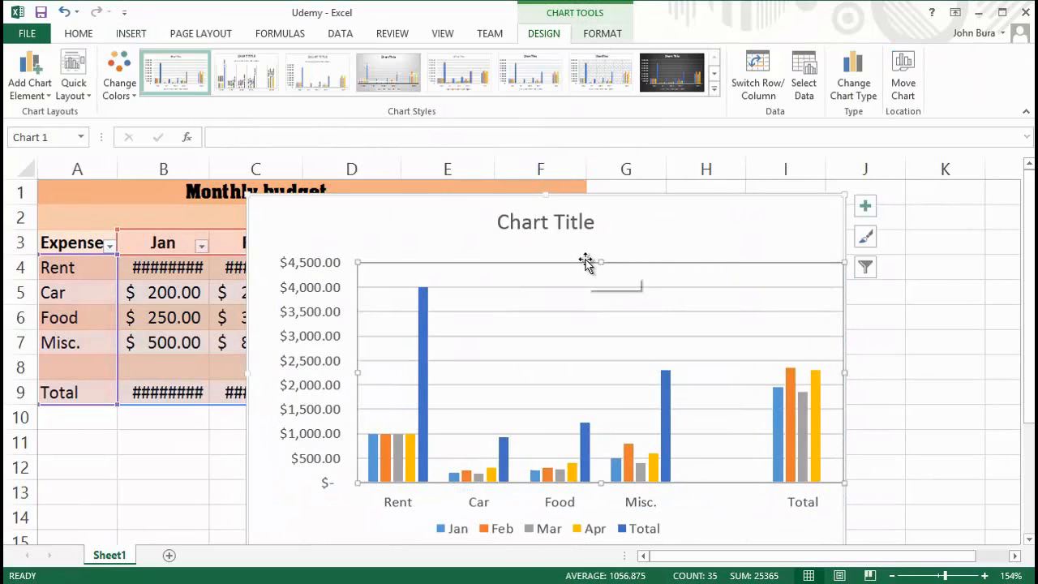
Step: Move the chart beside the budget table so it starts at column G near row 1
drag(473, 241, 774, 202)
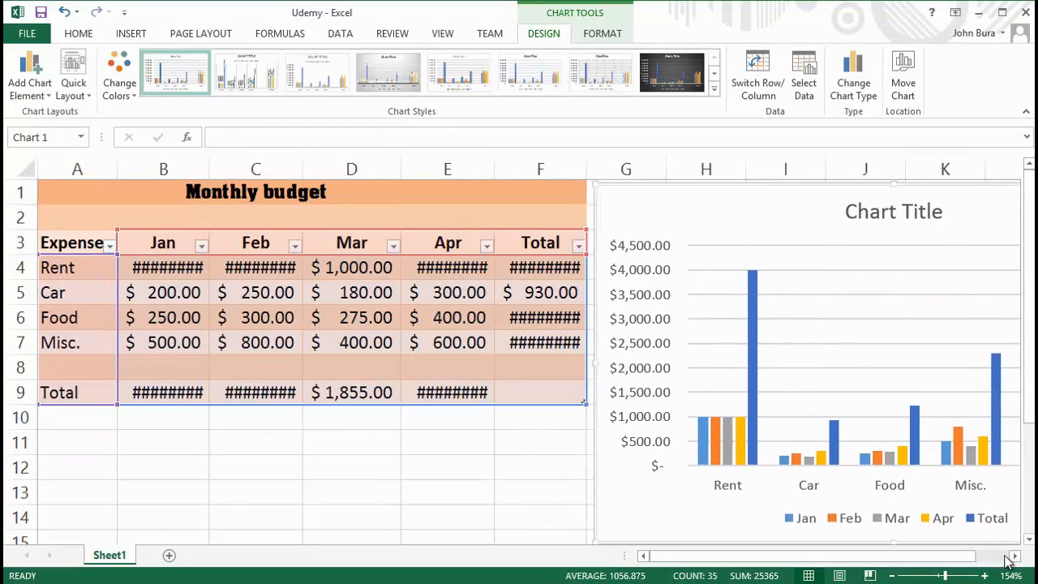
drag(943, 575, 940, 575)
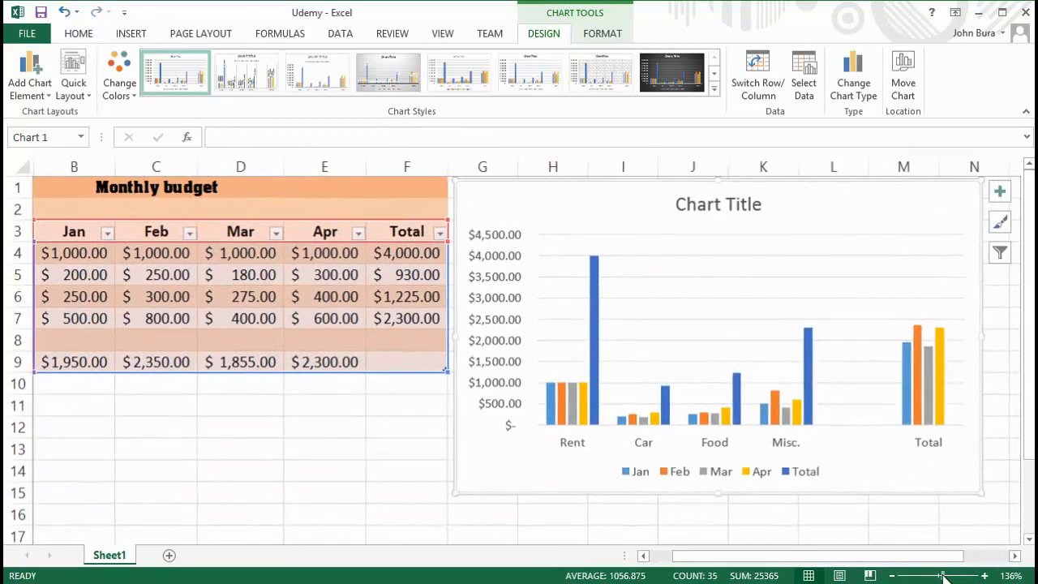
mouse_move(547, 203)
mouse_down()
mouse_move(569, 223)
mouse_move(255, 341)
mouse_move(255, 332)
mouse_move(231, 366)
mouse_move(141, 419)
mouse_move(540, 332)
mouse_move(549, 189)
mouse_move(542, 196)
mouse_up()
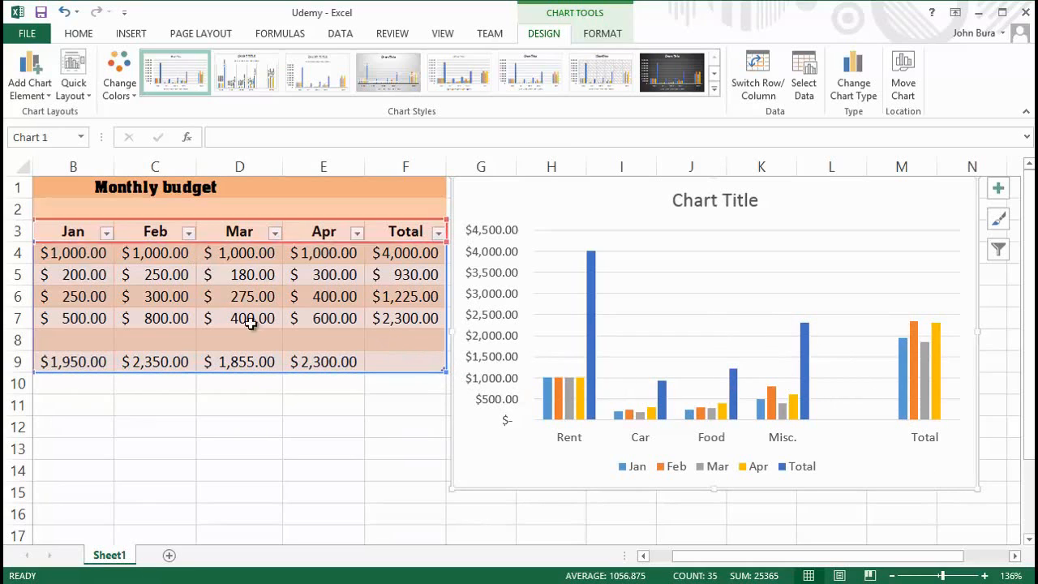
Step: Shrink the chart's data range to end at row 7, leaving out the blank row and the Total row
drag(430, 357, 443, 326)
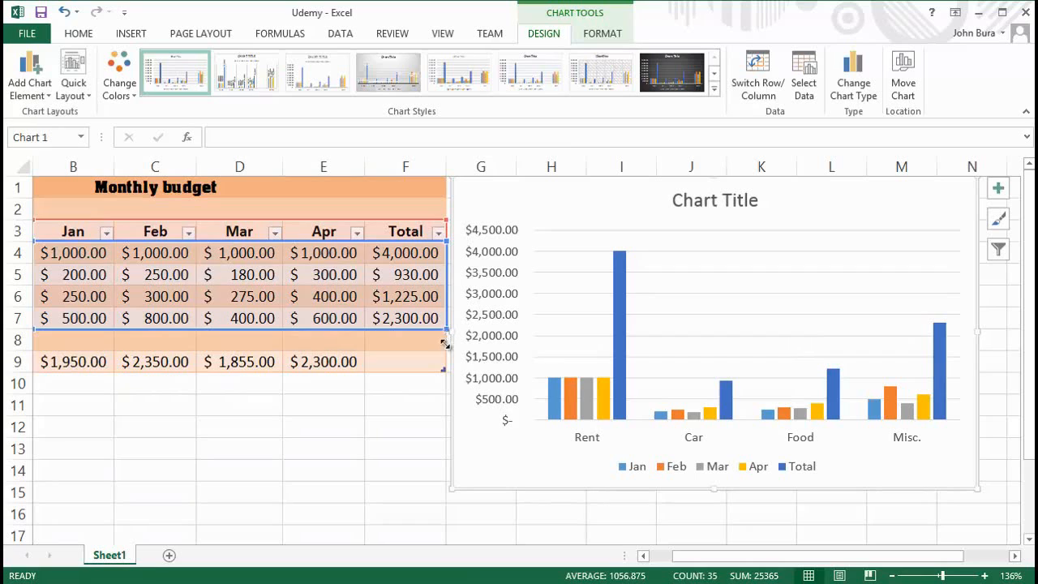
drag(445, 344, 443, 370)
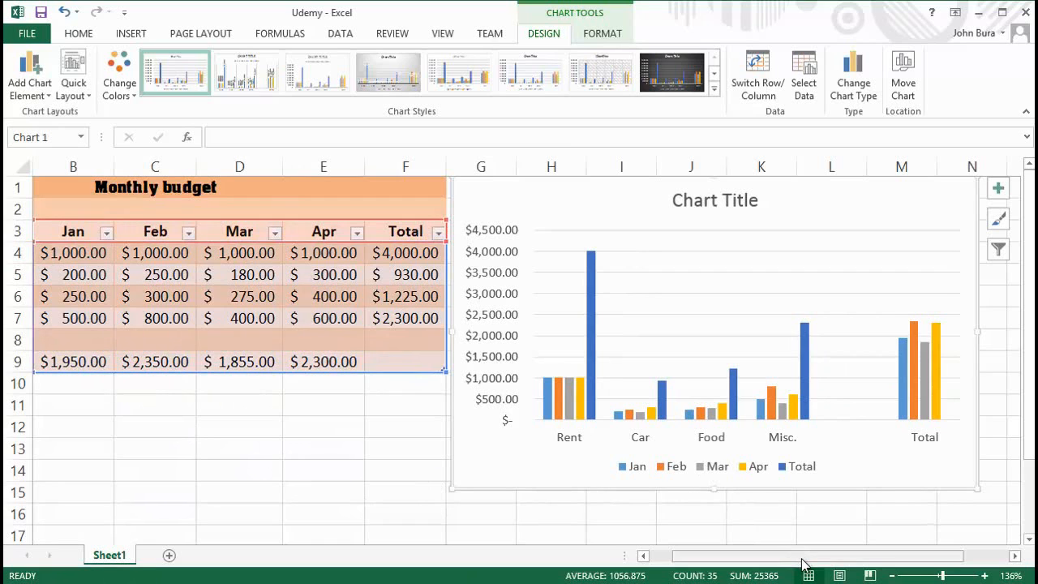
drag(800, 563, 774, 558)
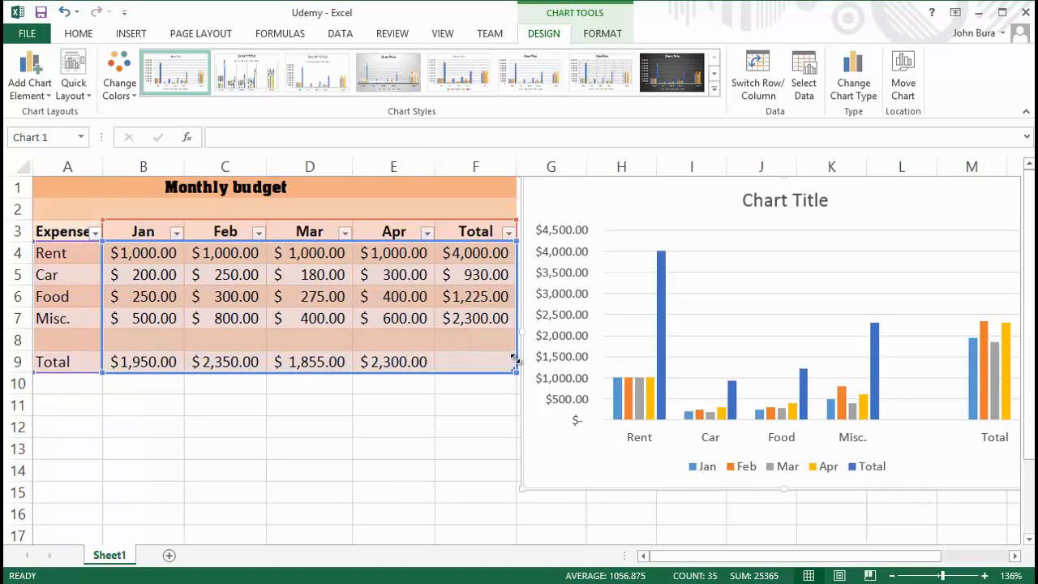
drag(515, 362, 515, 329)
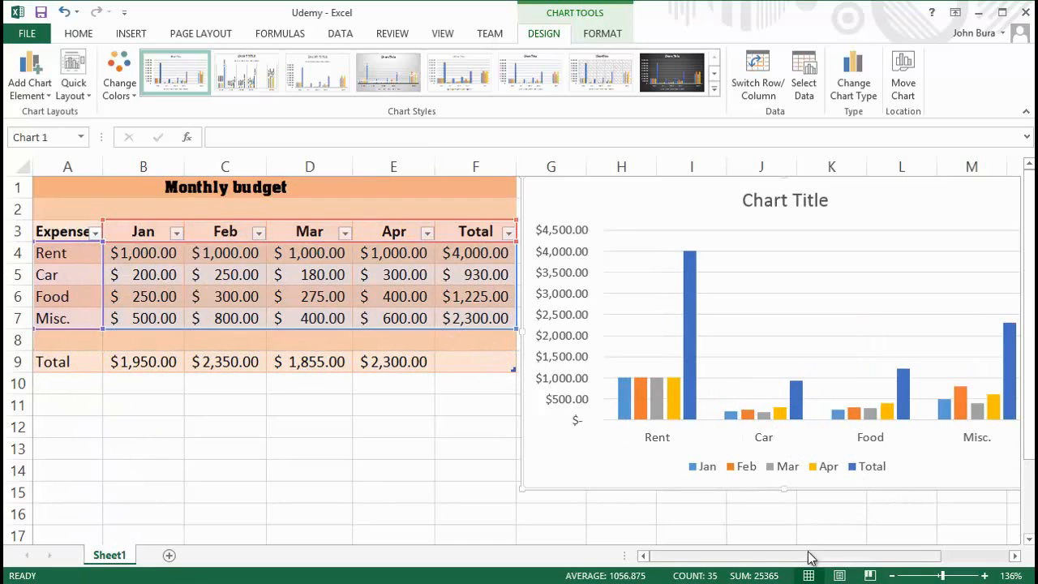
Step: Apply the second chart style, with vertical data labels above the bars and the legend beneath the title
mouse_move(809, 556)
mouse_down()
mouse_move(838, 559)
mouse_move(799, 558)
mouse_up()
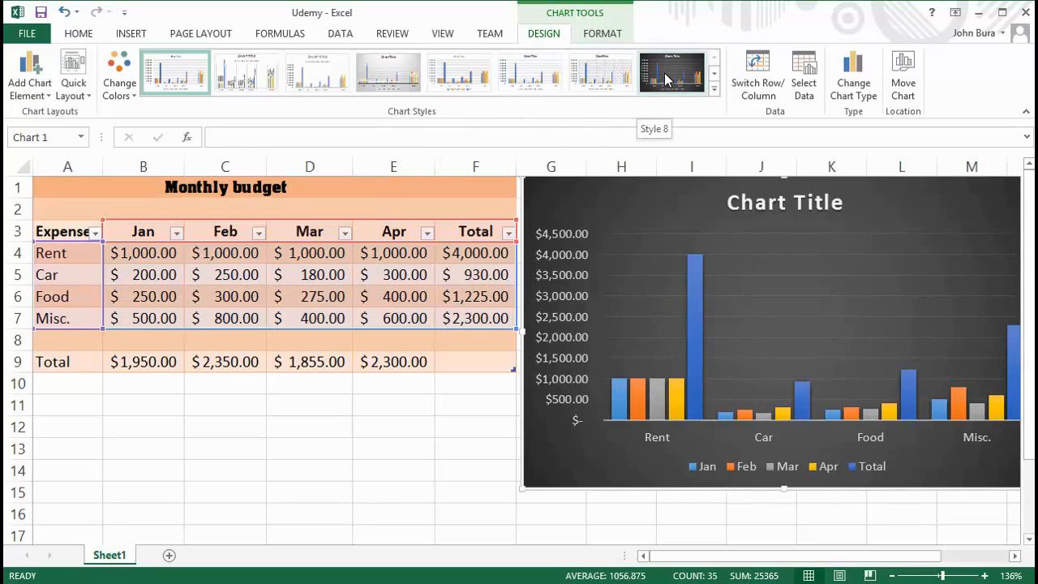
click(713, 73)
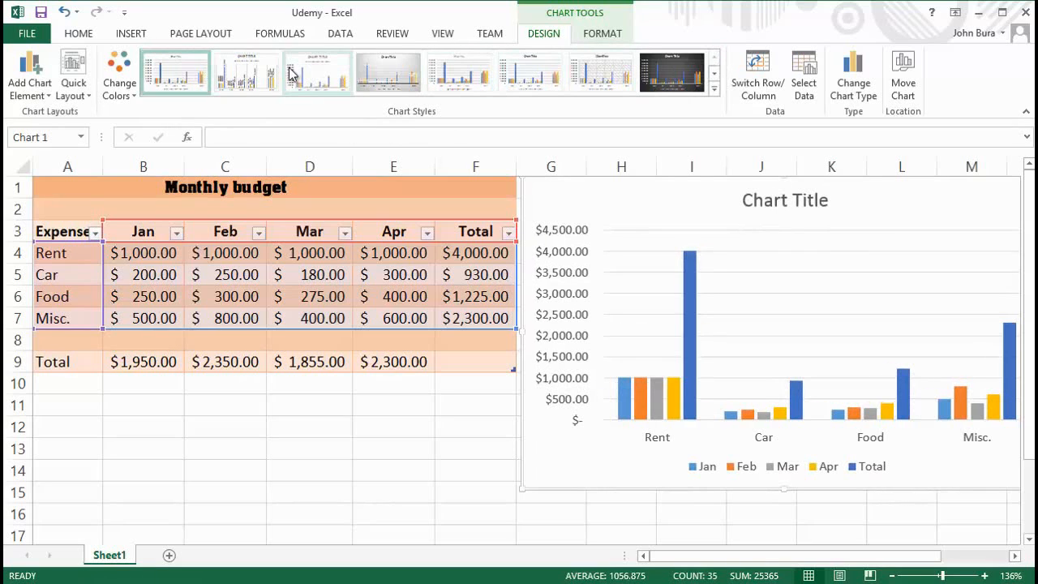
click(246, 84)
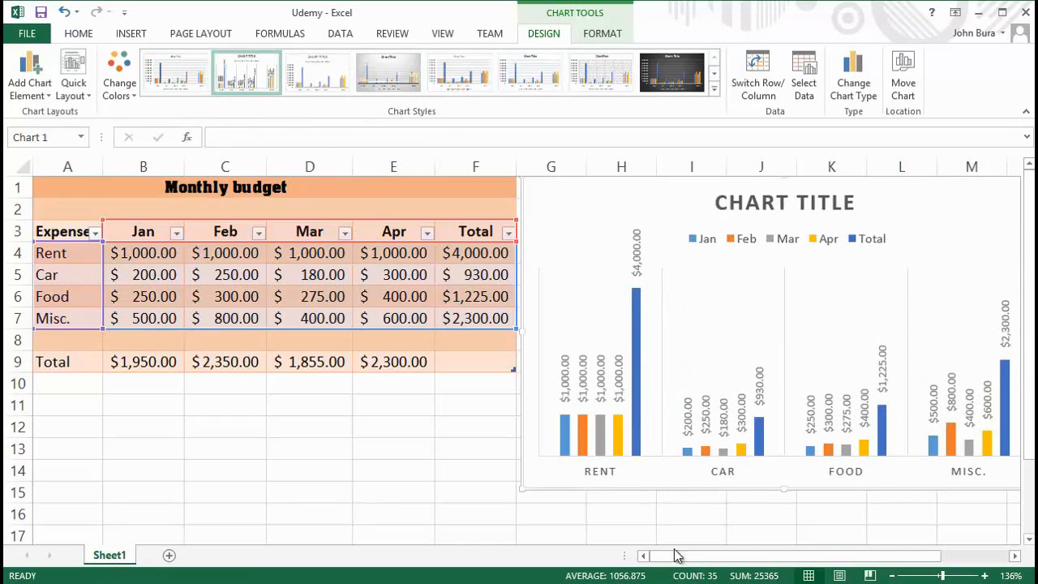
Step: Replace the chart's placeholder title with "Monthly Budget" and close the title formatting pane
drag(693, 560, 740, 561)
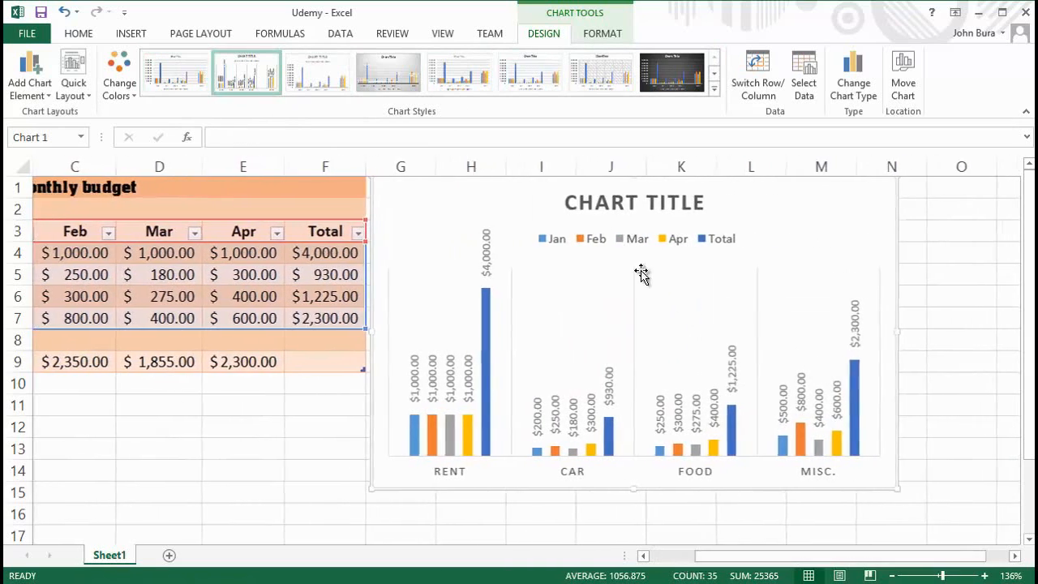
click(649, 203)
double_click(651, 203)
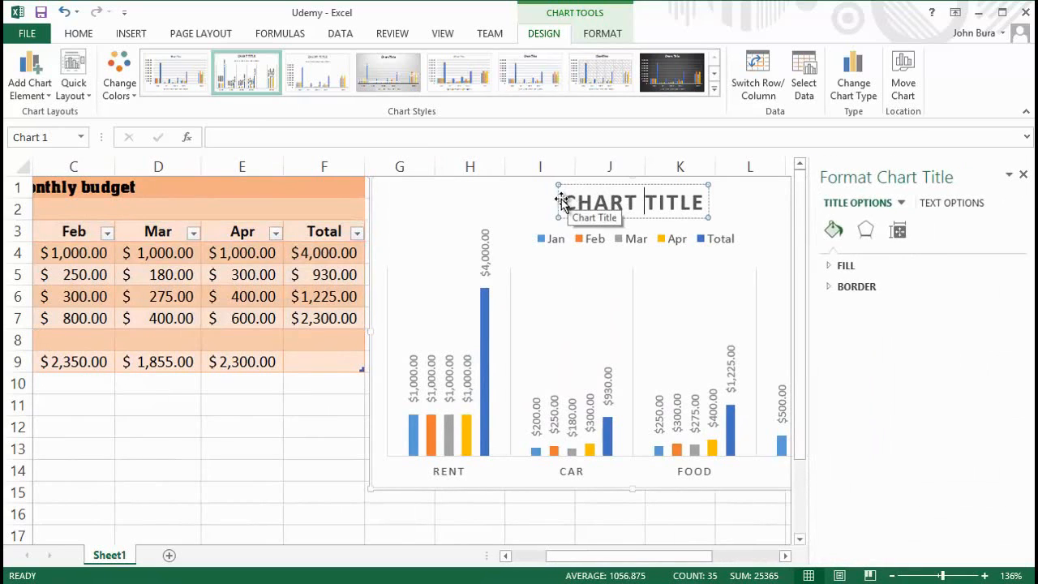
drag(565, 201, 714, 204)
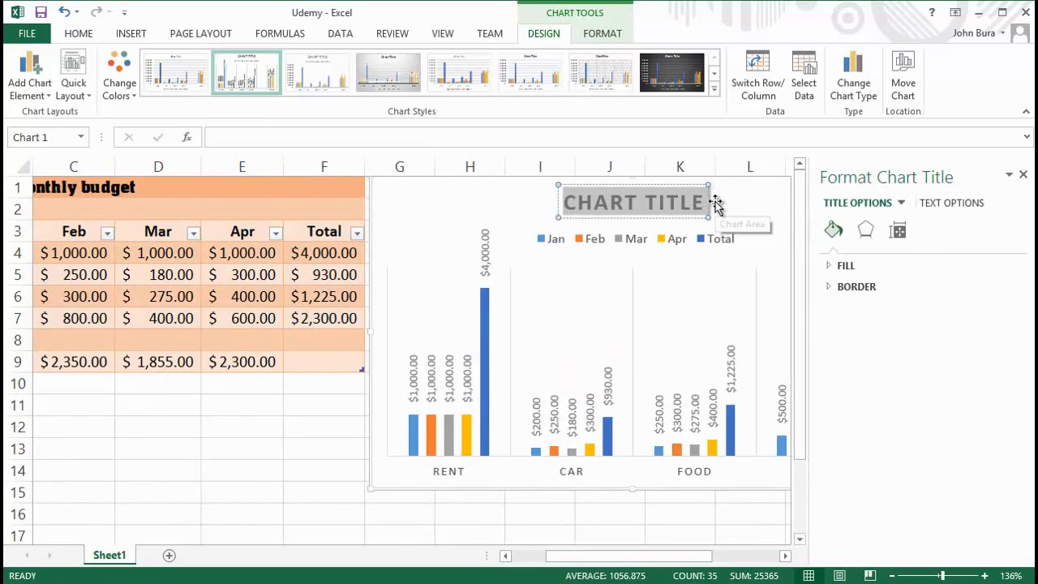
text(Monthly)
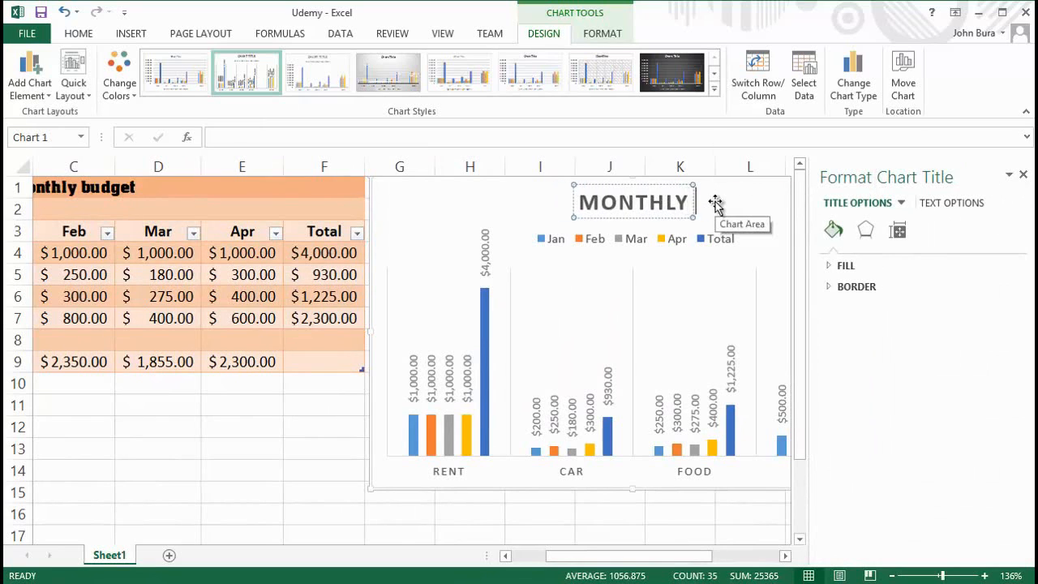
text( Budget)
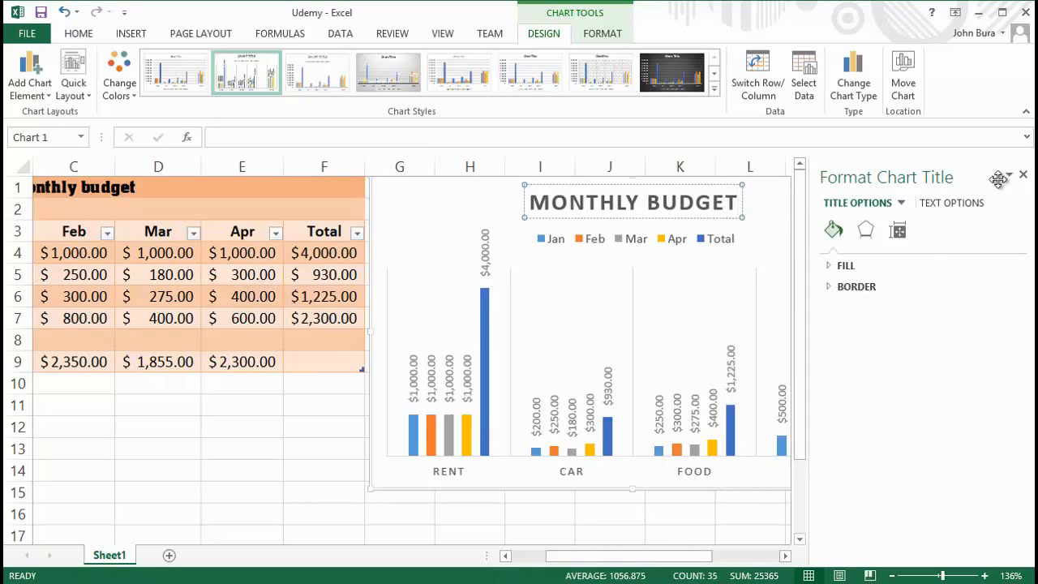
click(1023, 174)
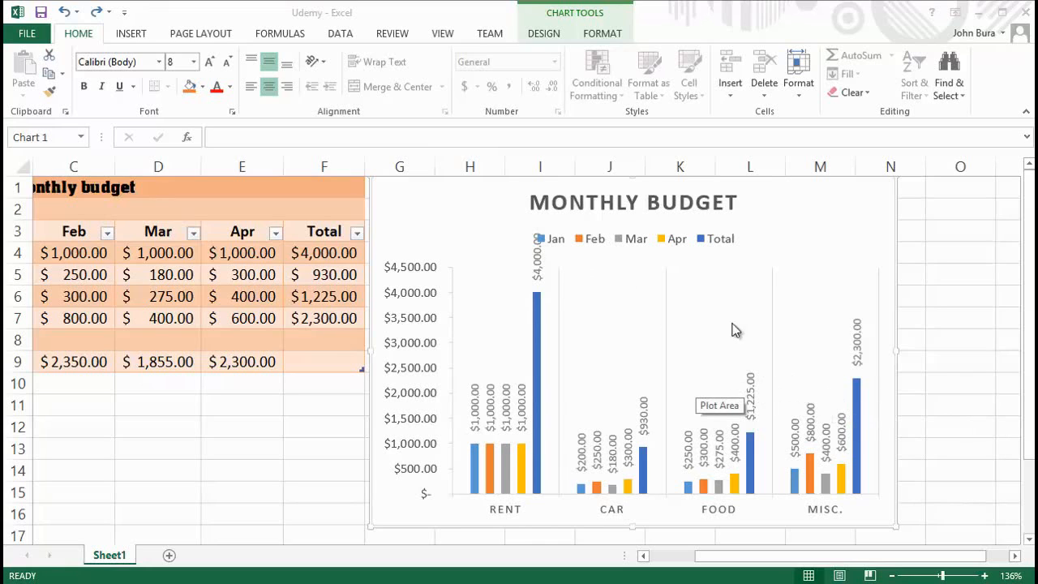
click(505, 511)
mouse_move(549, 509)
mouse_down()
mouse_move(548, 520)
mouse_move(548, 511)
mouse_up()
double_click(546, 514)
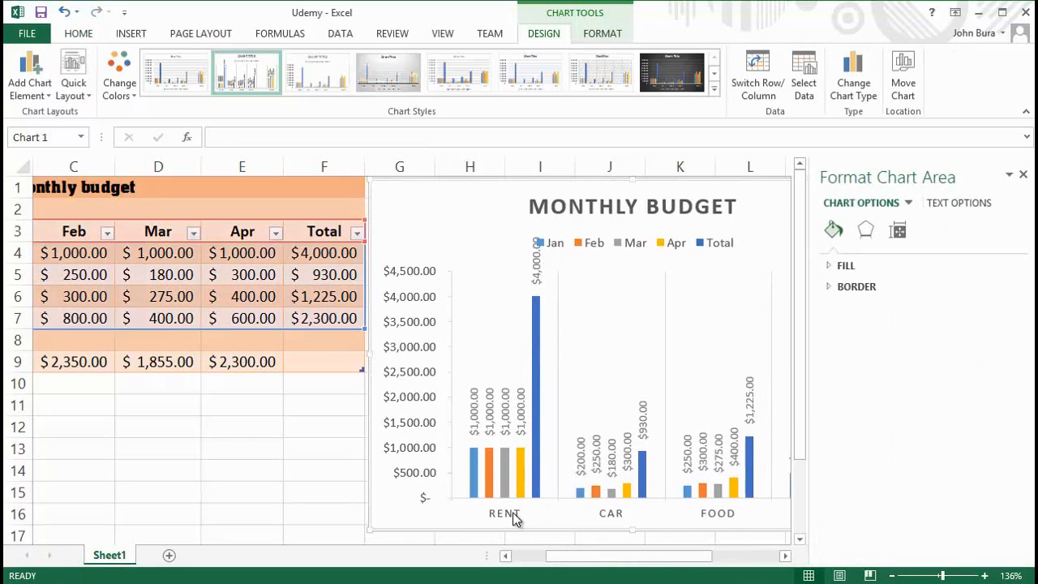
click(513, 513)
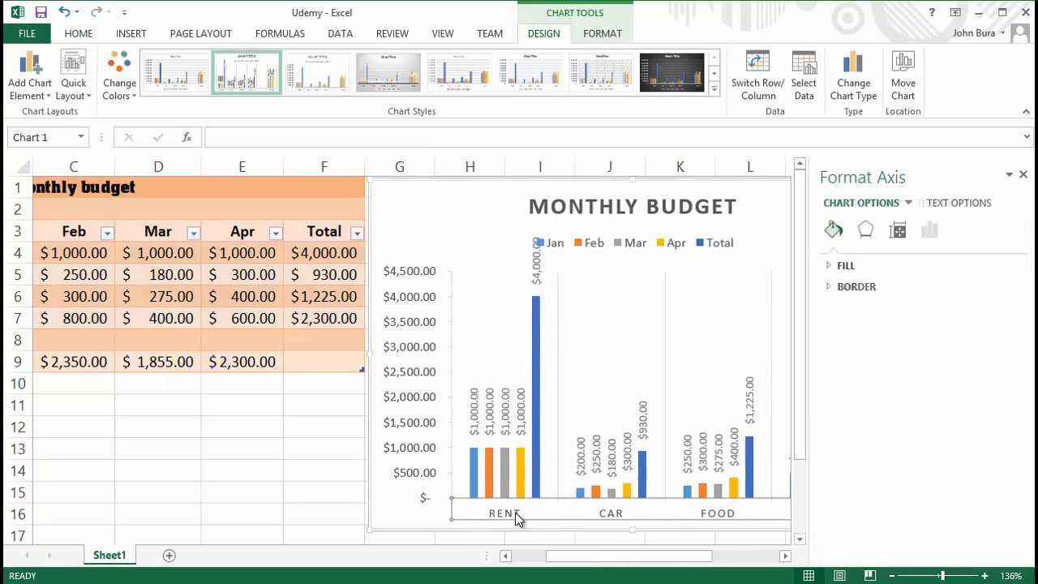
click(1024, 174)
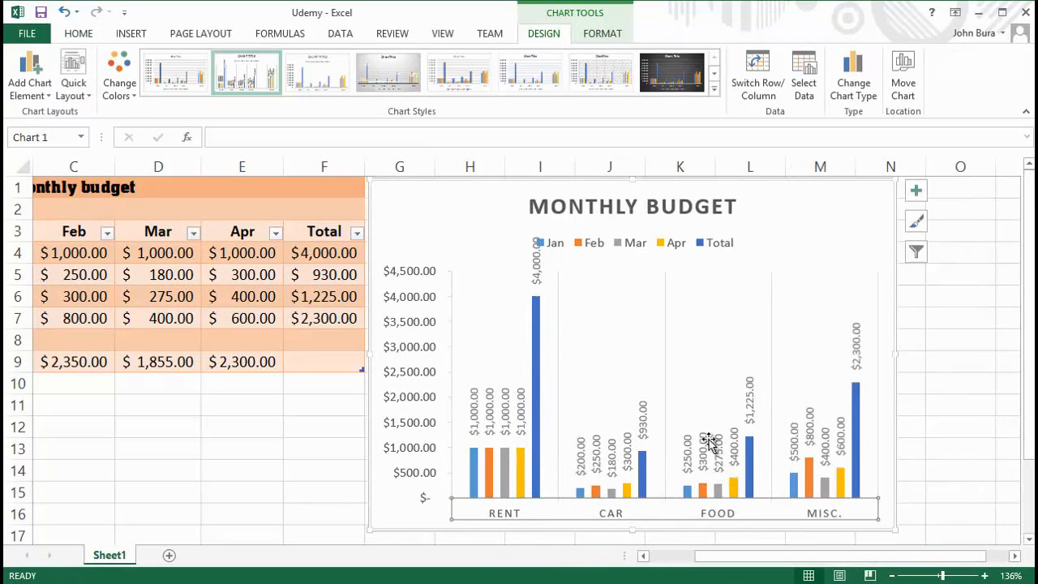
Step: Move the $4,000.00 data label of the Rent Total bar slightly down and left, clear of the legend
click(540, 274)
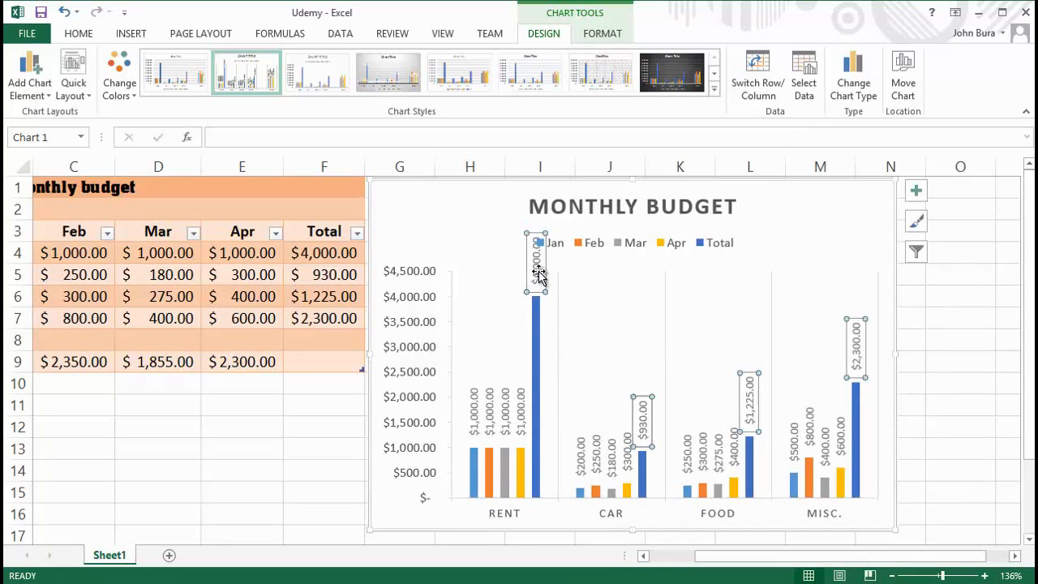
click(538, 271)
drag(538, 270, 526, 293)
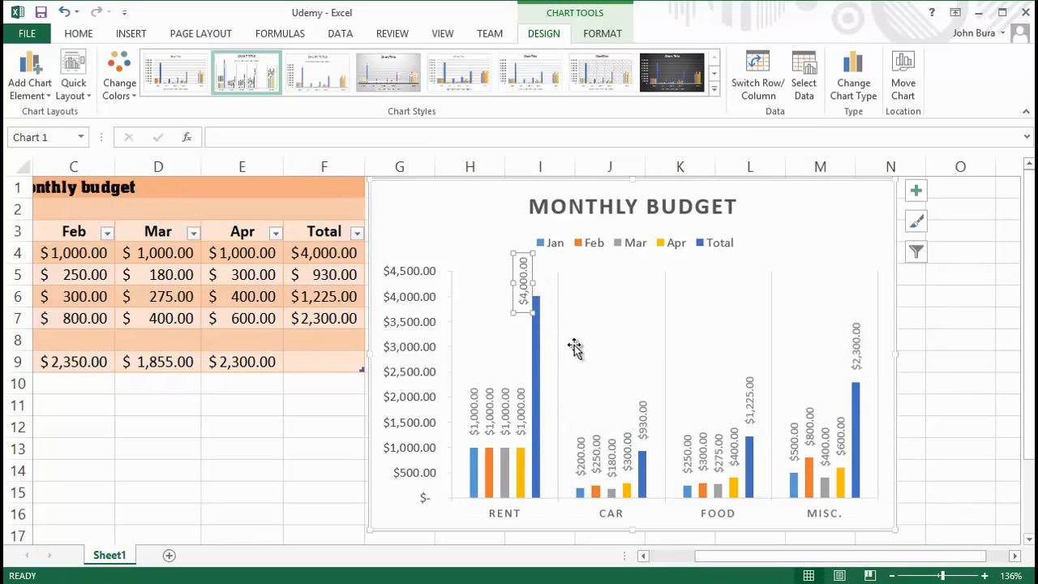
click(524, 284)
double_click(524, 284)
click(542, 285)
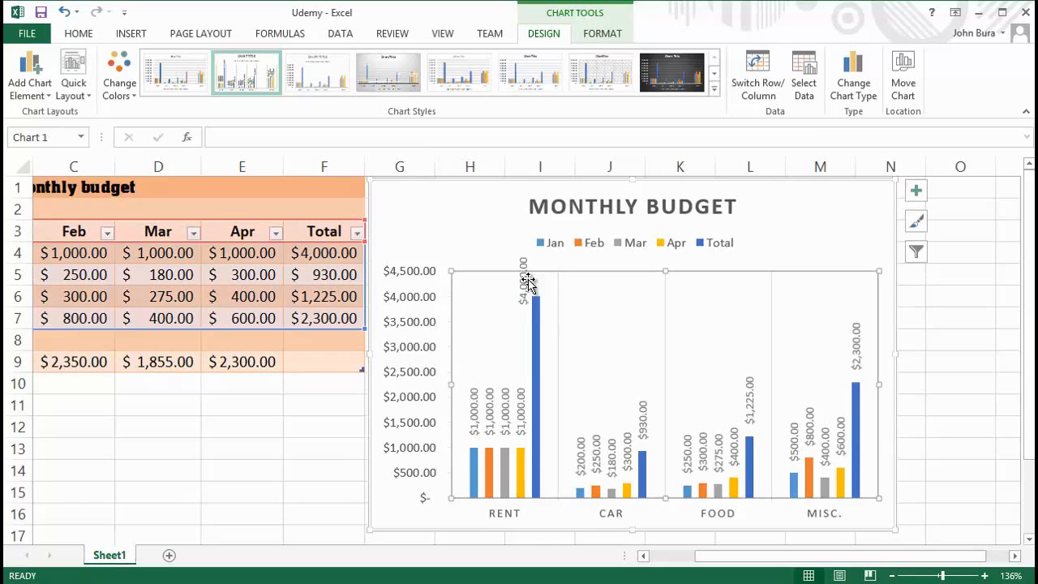
click(526, 258)
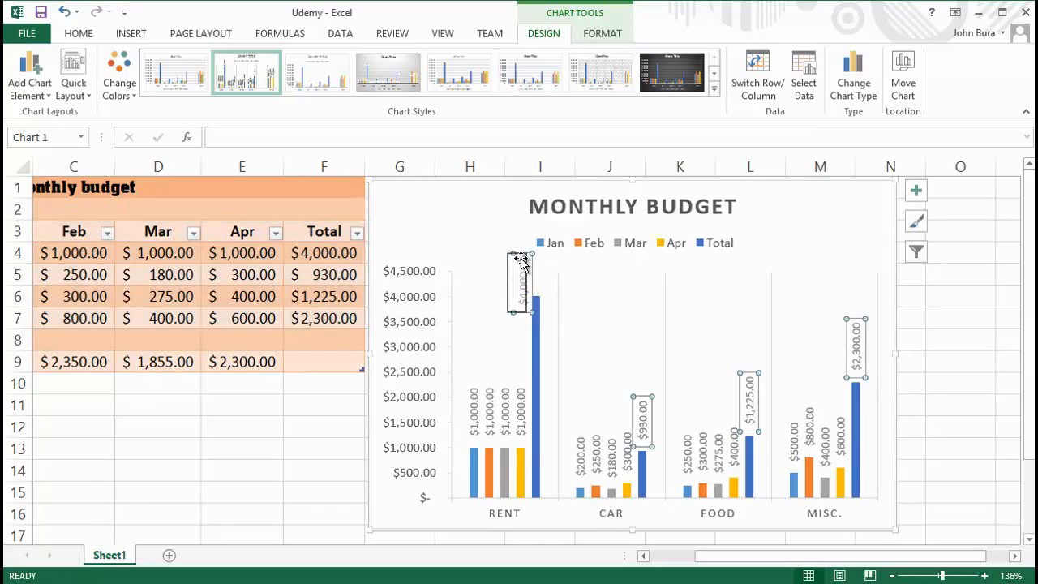
click(516, 260)
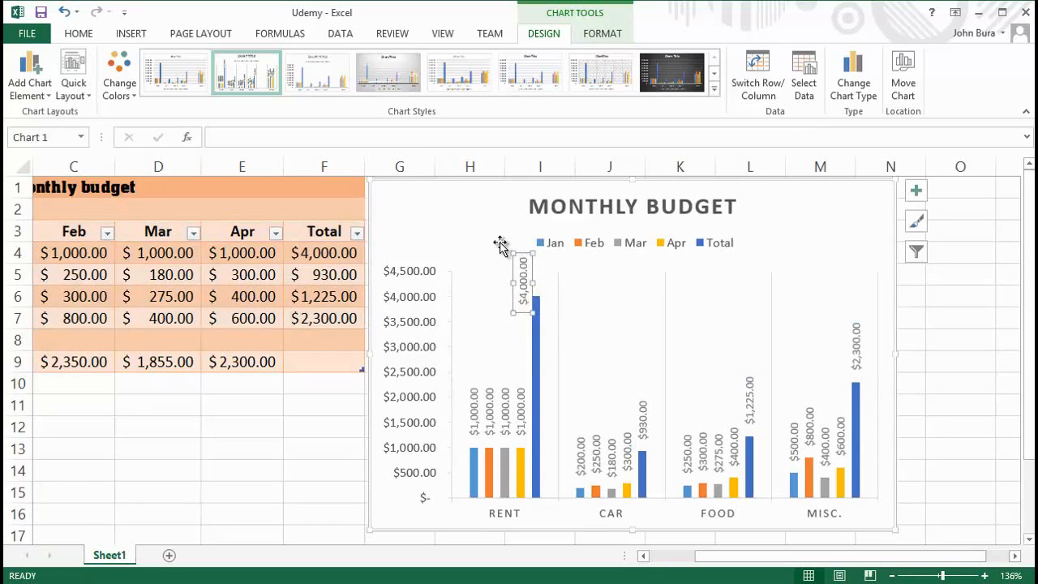
click(500, 245)
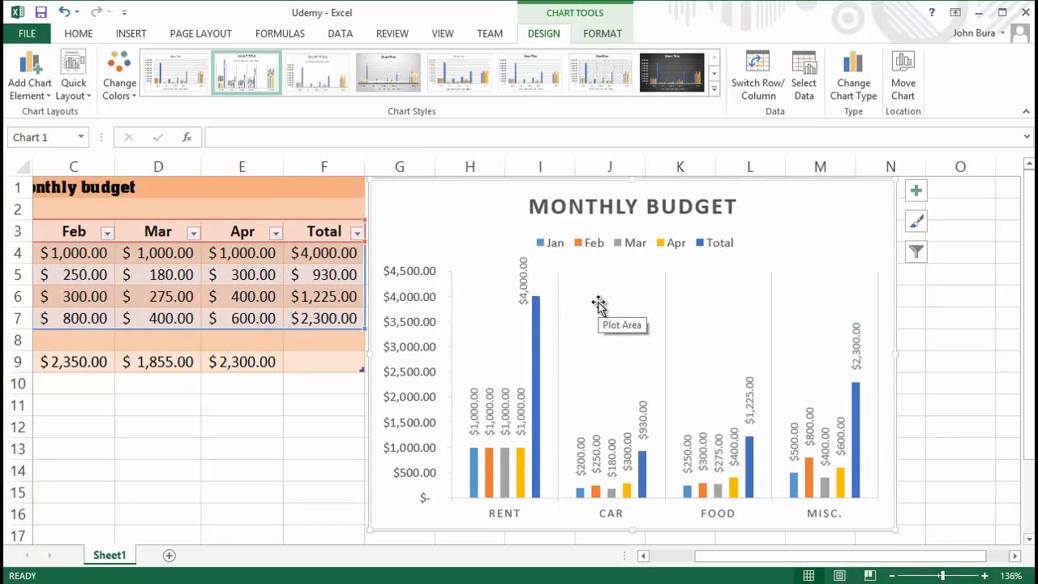
click(735, 207)
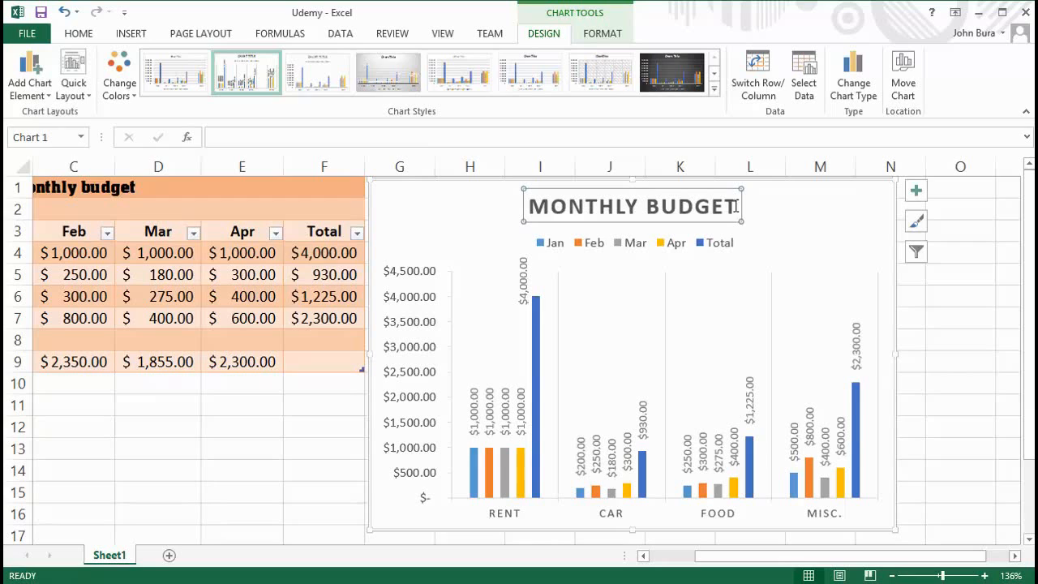
click(598, 252)
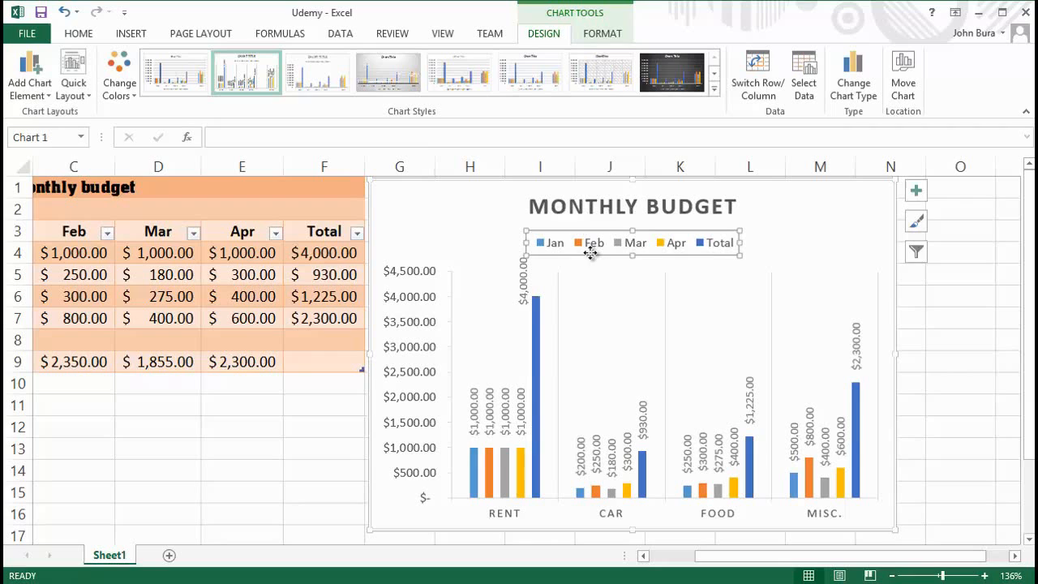
Step: Try moving the legend and the chart title toward the chart's right edge, undoing each move
drag(595, 250, 740, 257)
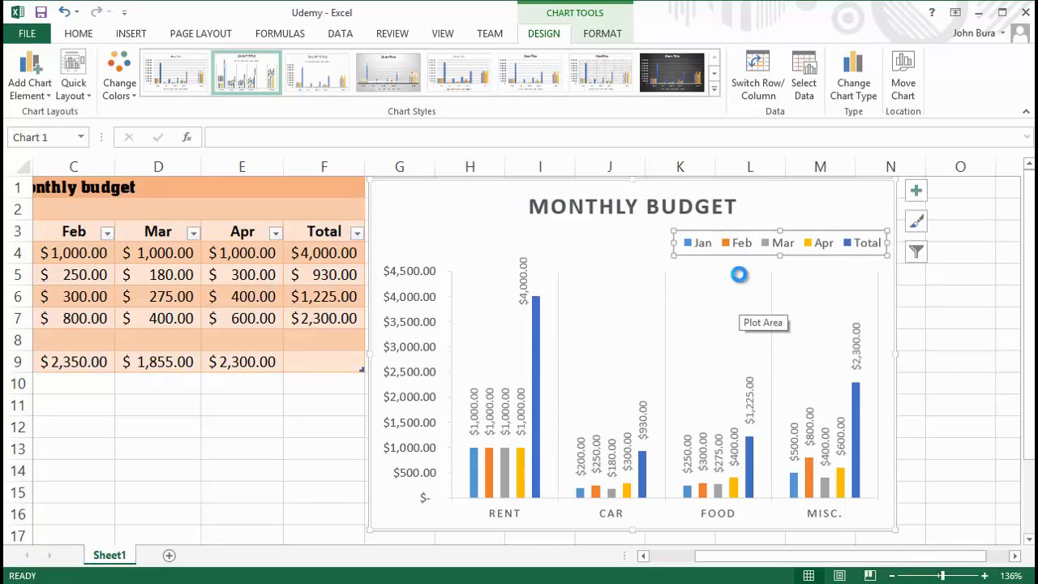
key(ctrl+z)
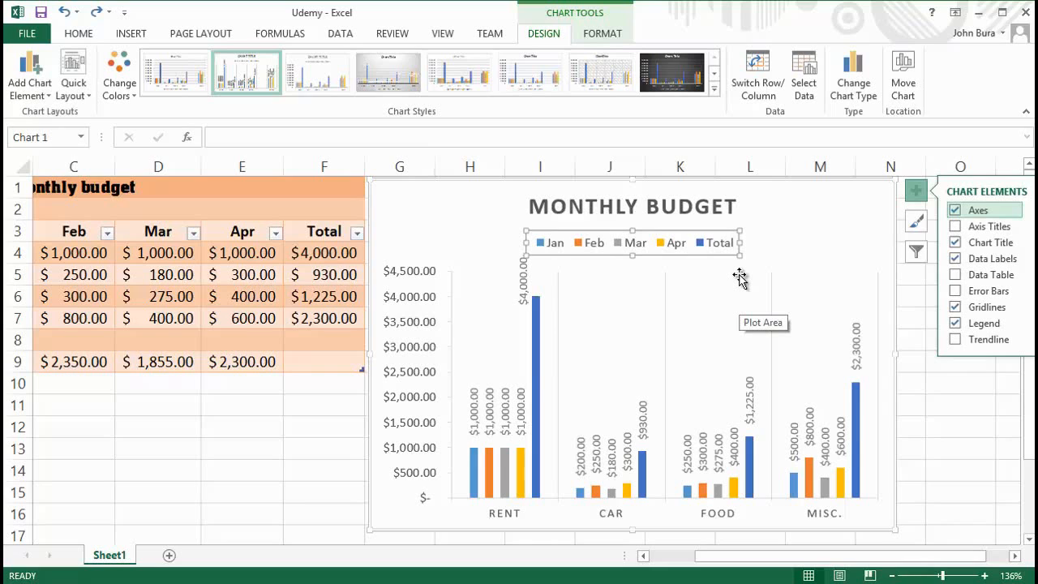
click(665, 203)
drag(686, 222, 828, 221)
click(788, 256)
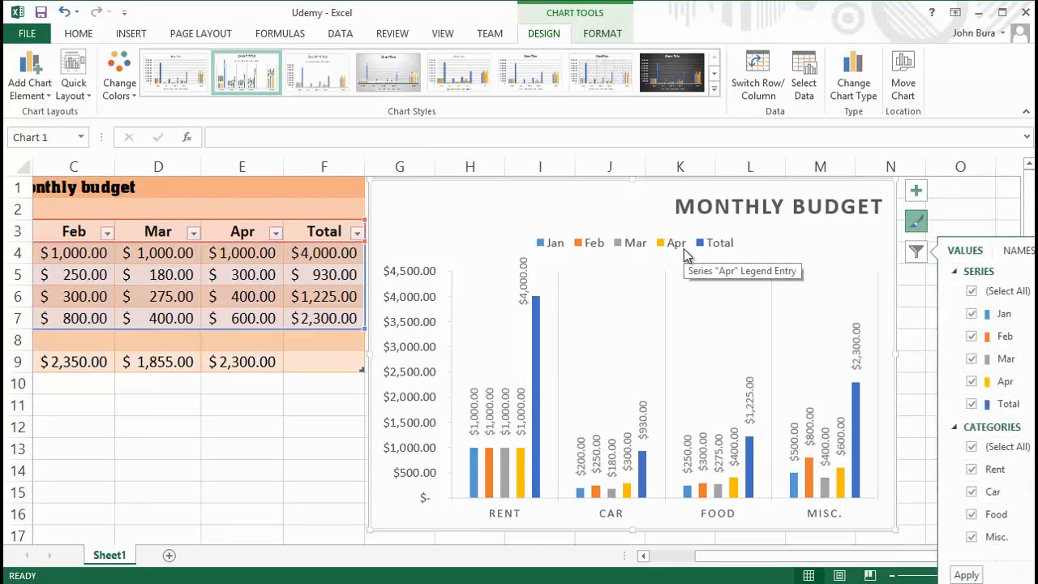
click(753, 211)
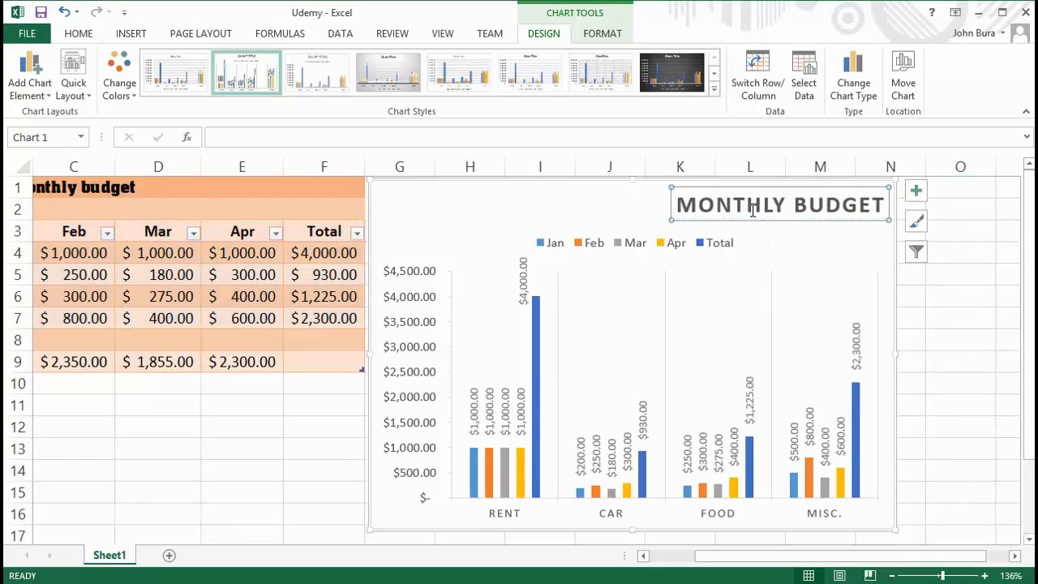
key(ctrl+z)
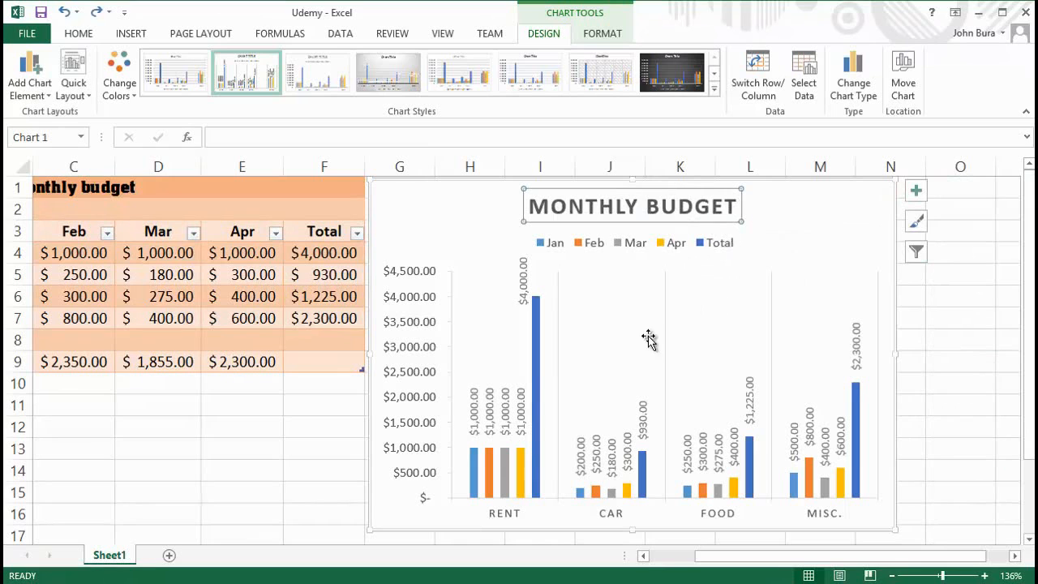
scroll(579, 388, down, 1)
scroll(574, 392, up, 1)
click(513, 519)
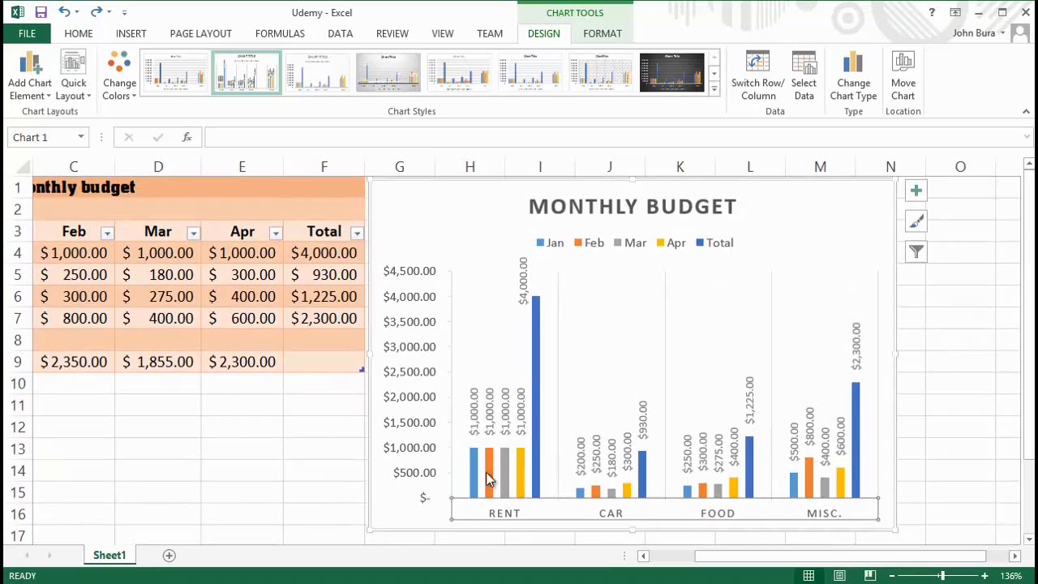
right_click(840, 248)
click(836, 224)
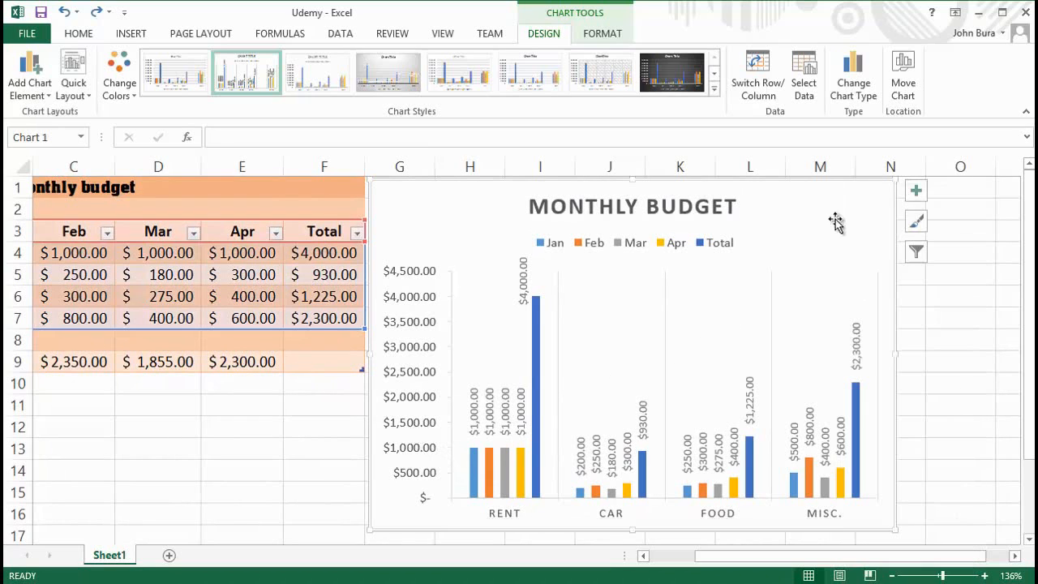
Step: Bring the whole chart and its elements list into view and toggle the axes off and back on
click(914, 195)
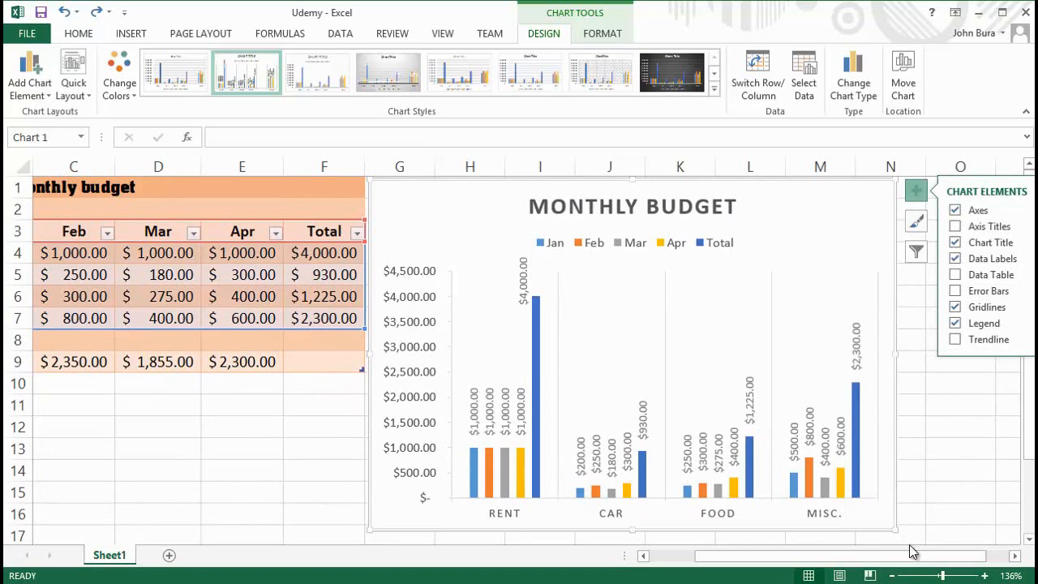
drag(911, 556, 923, 558)
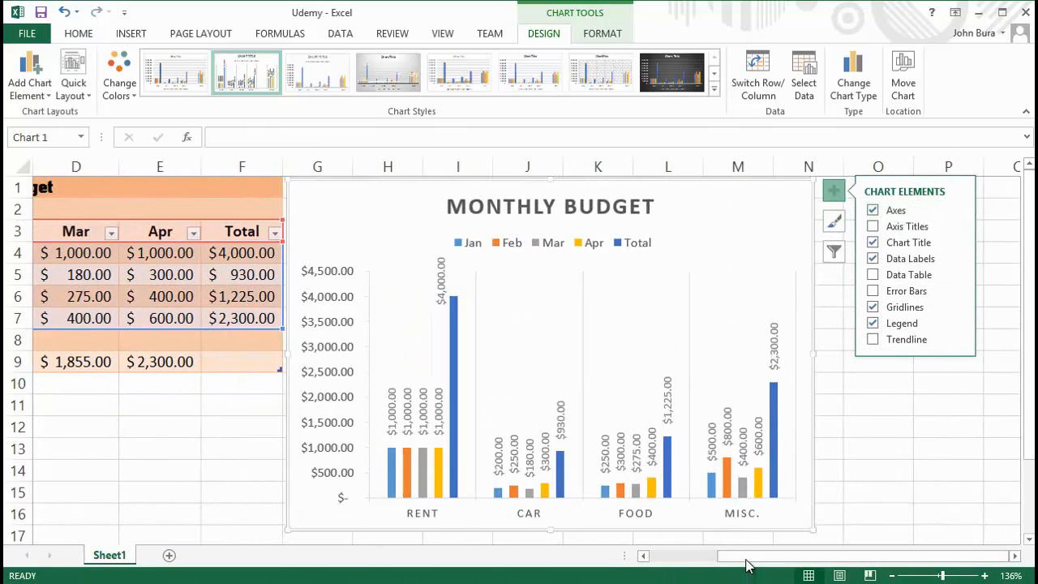
drag(746, 566, 678, 558)
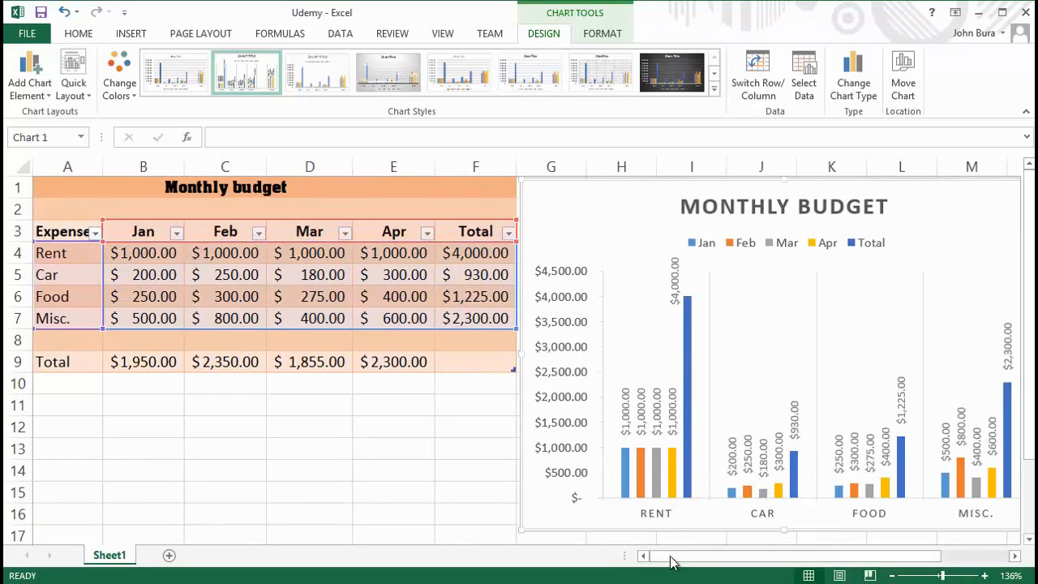
drag(671, 562, 740, 560)
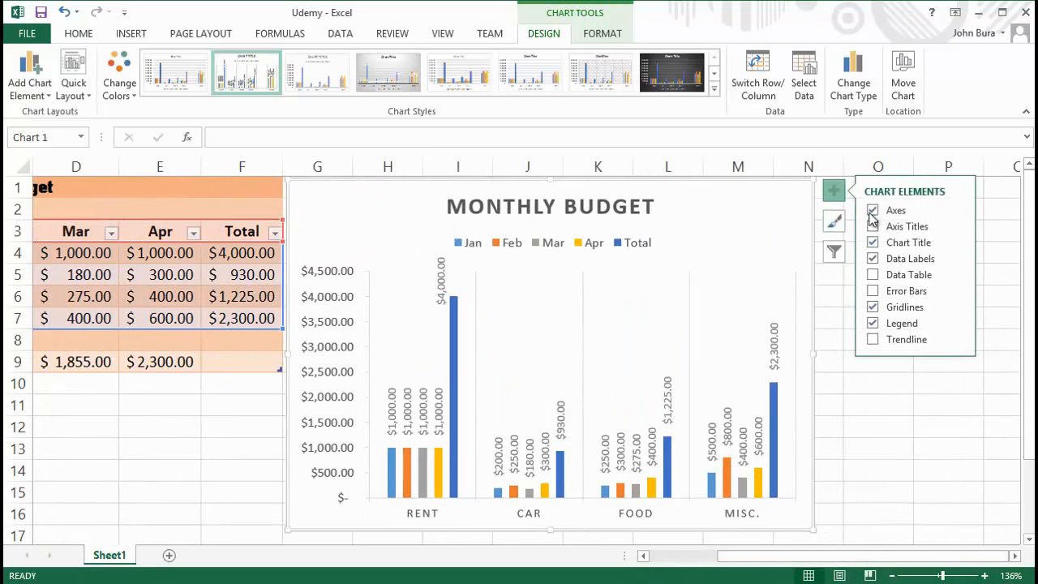
click(873, 213)
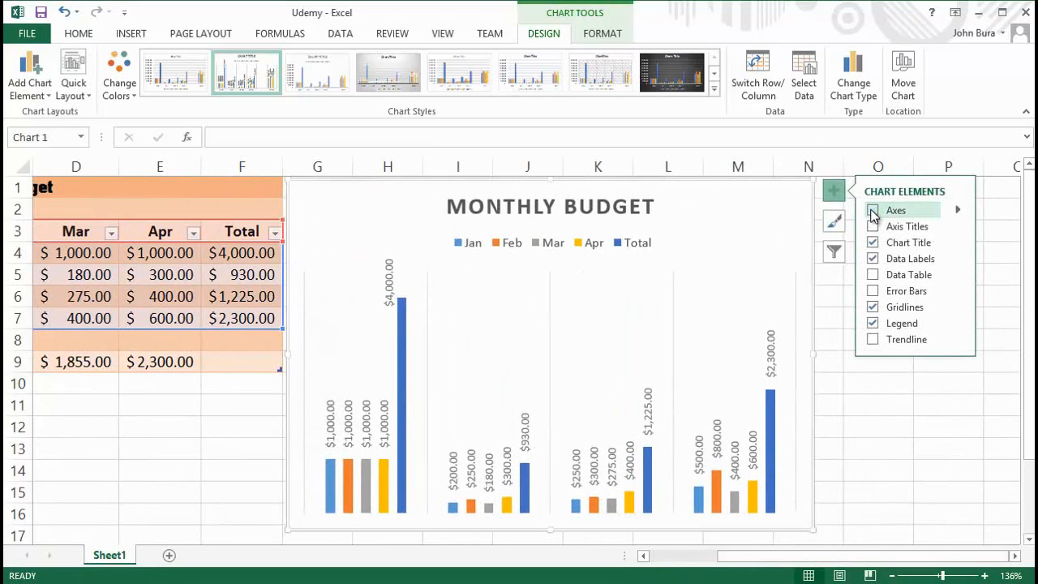
click(873, 212)
Step: Try axis titles on the chart, select the vertical one, and remove the axis titles again
click(884, 228)
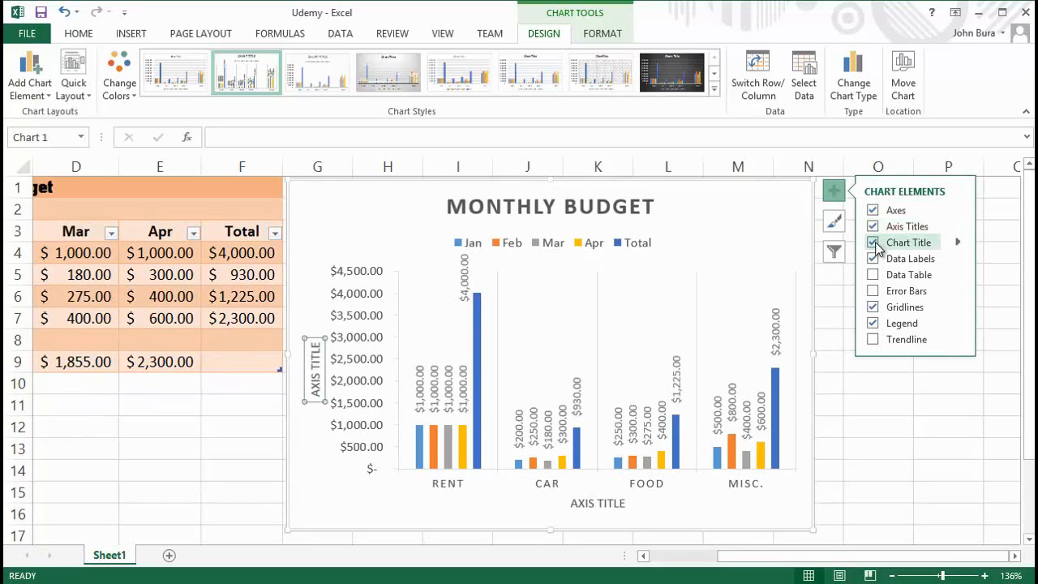
click(313, 369)
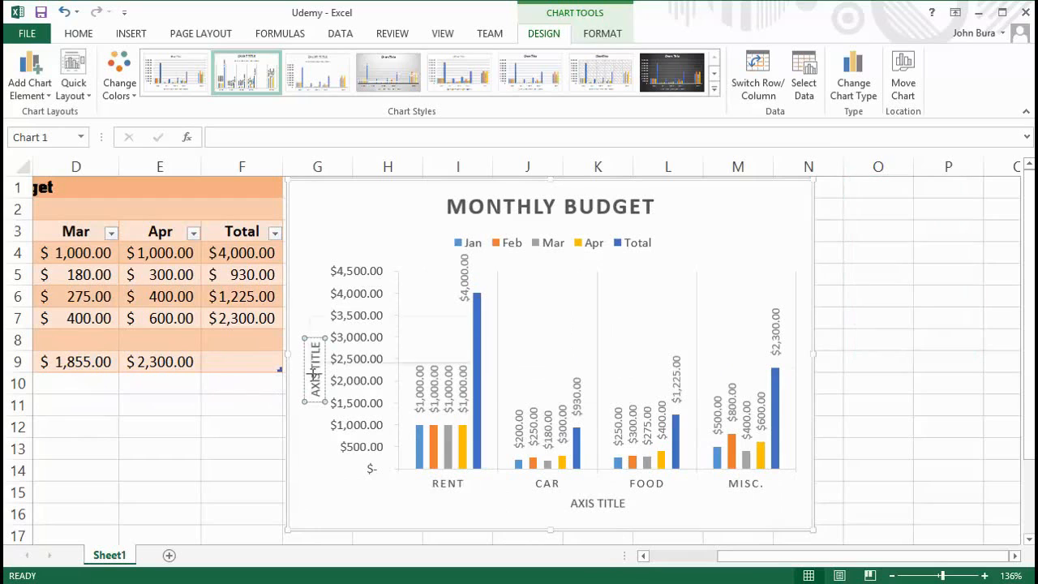
click(689, 340)
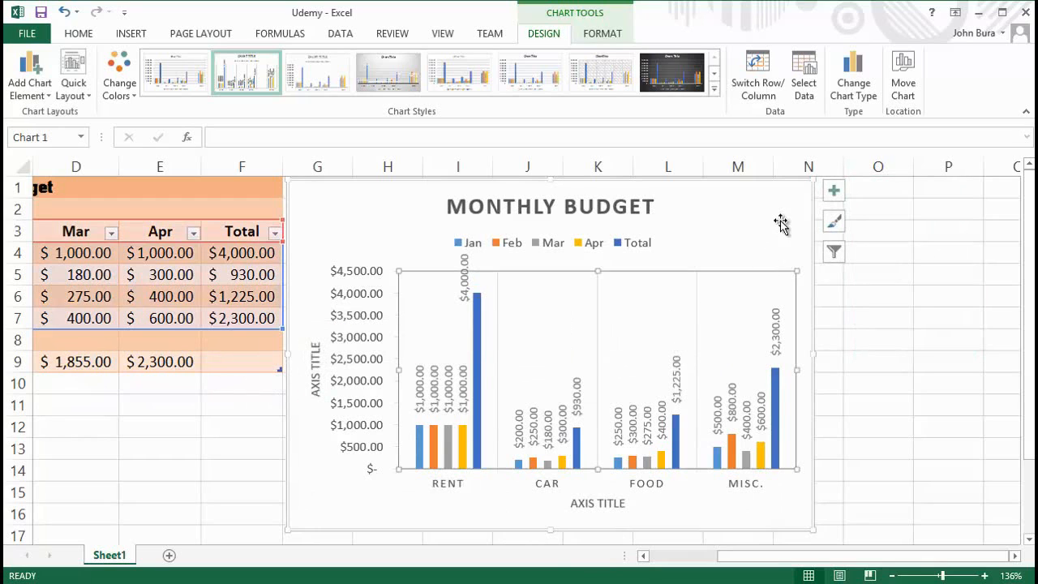
click(835, 193)
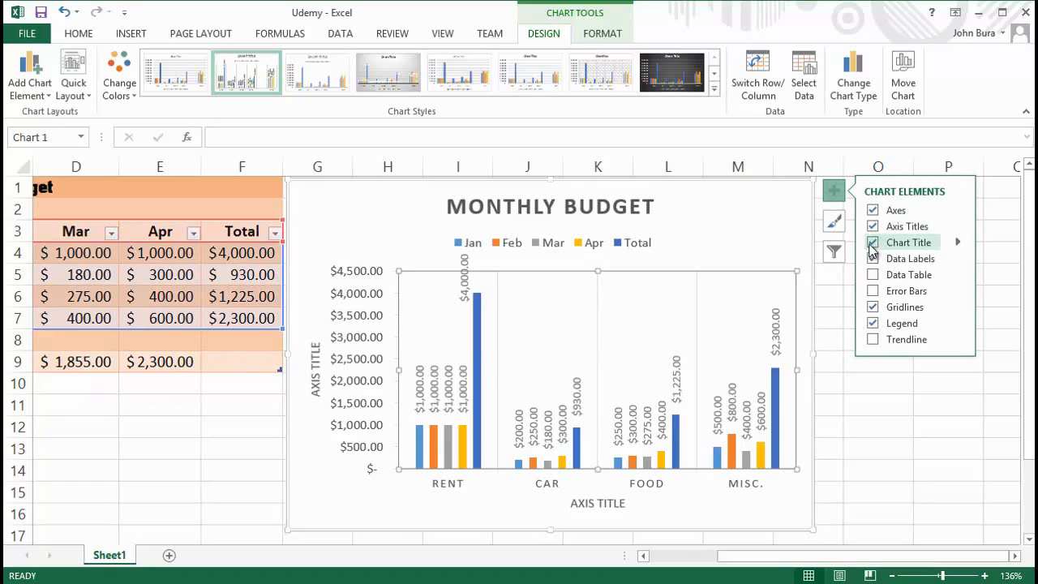
click(873, 226)
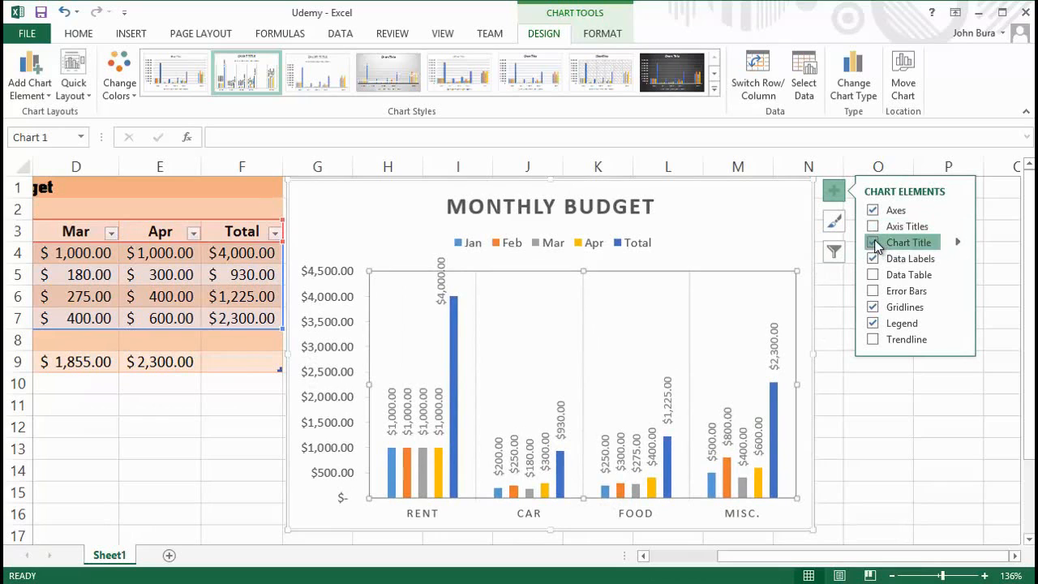
Step: Turn the chart title and the data labels off and back on, restoring both to their defaults
click(873, 242)
click(873, 243)
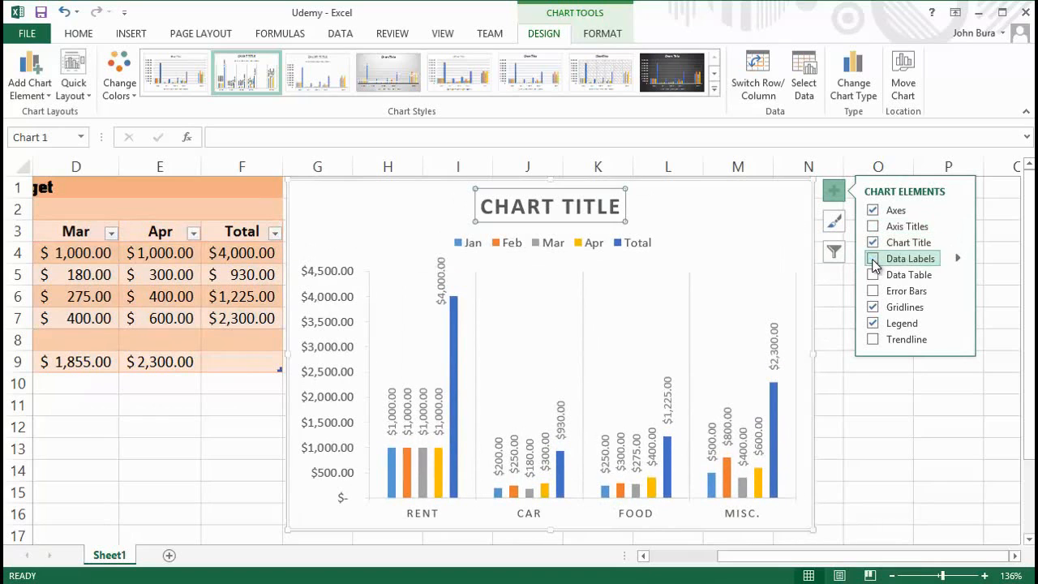
click(873, 259)
click(872, 259)
click(873, 258)
click(873, 259)
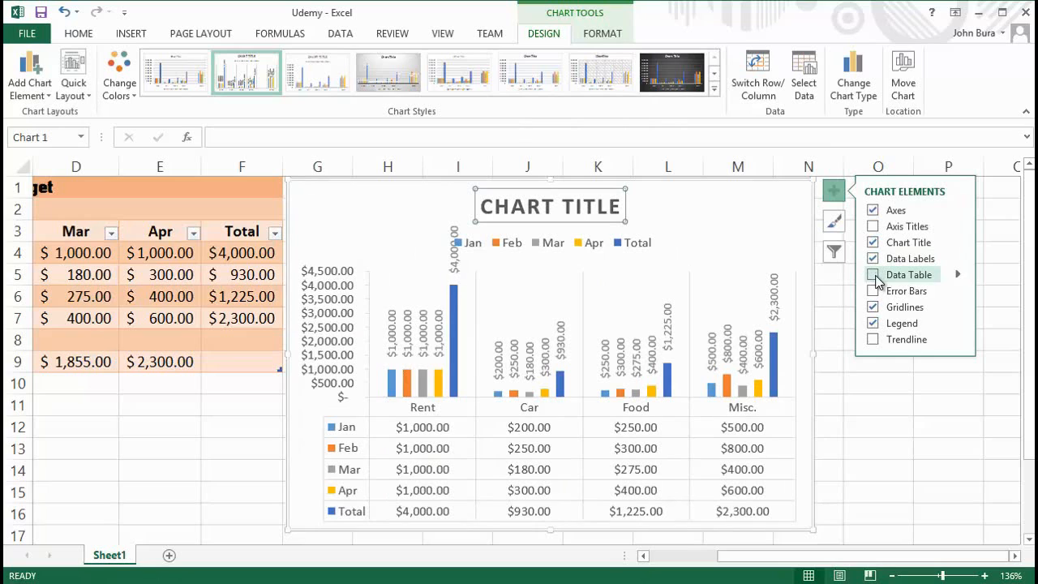
Step: Try the chart with a data table and without gridlines or legend, restoring the original elements each time
click(875, 276)
click(874, 277)
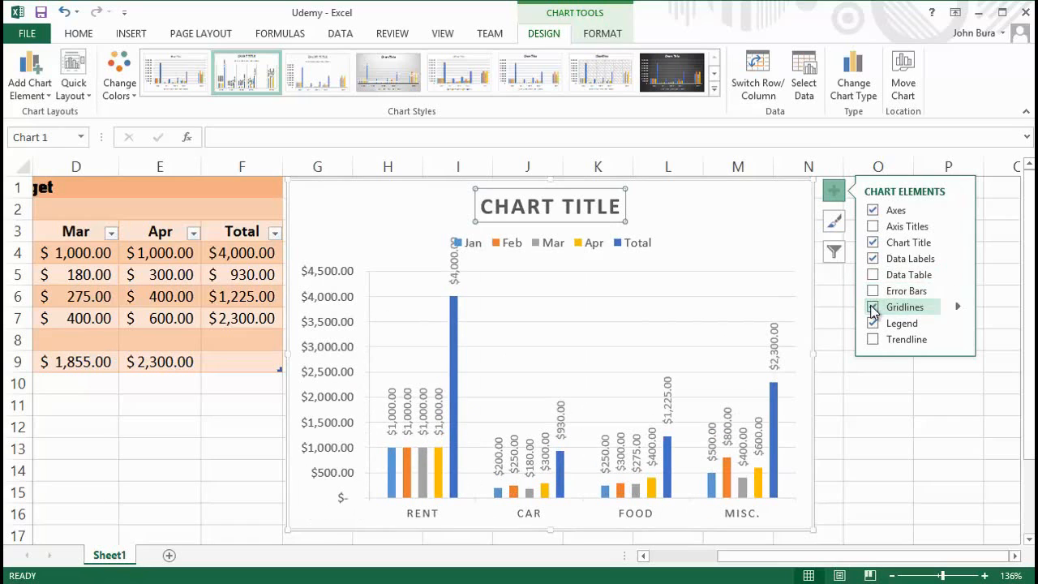
click(873, 307)
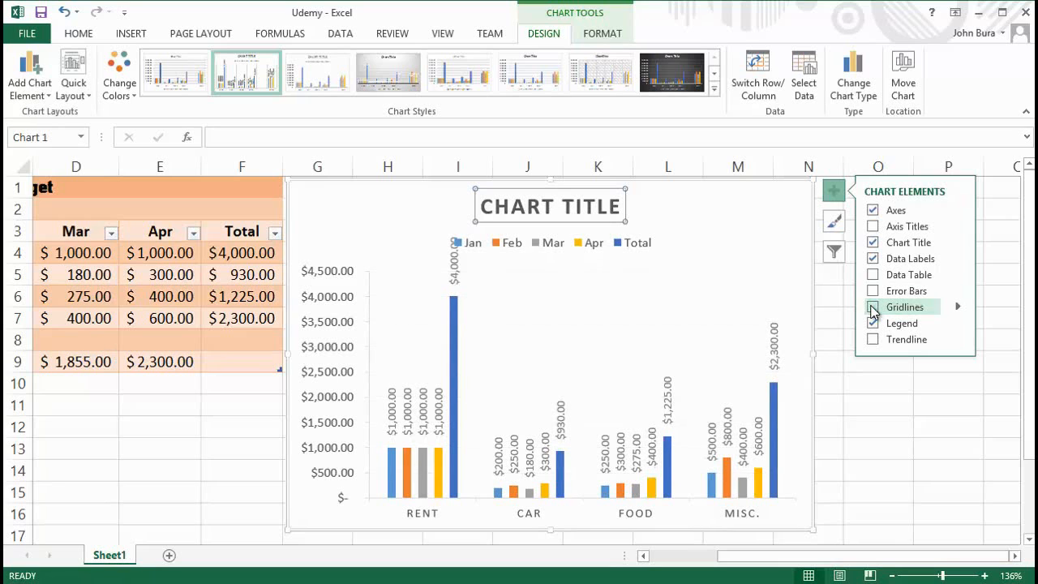
click(873, 324)
click(874, 325)
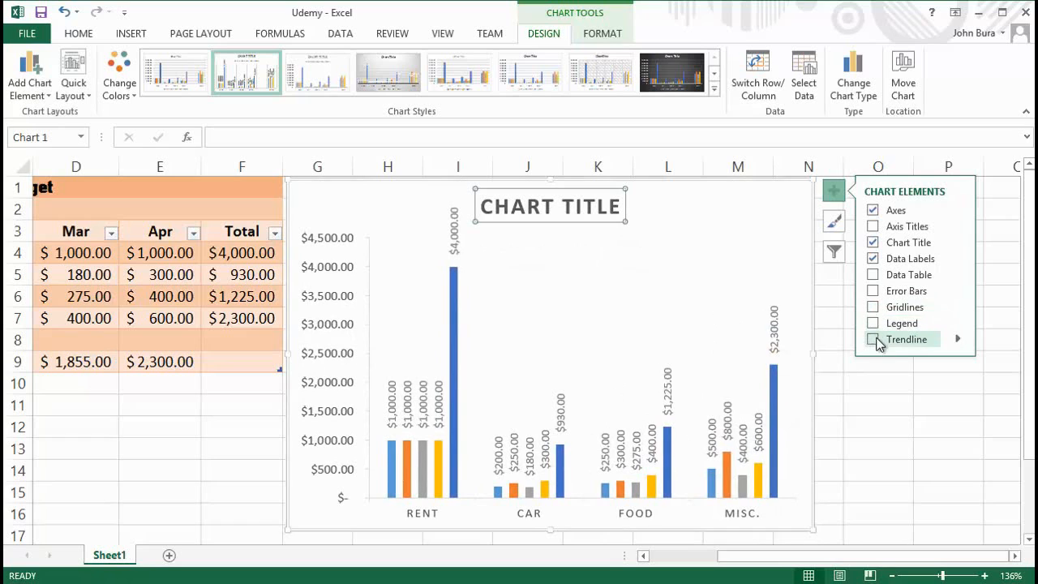
key(ctrl+z)
key(ctrl+z)
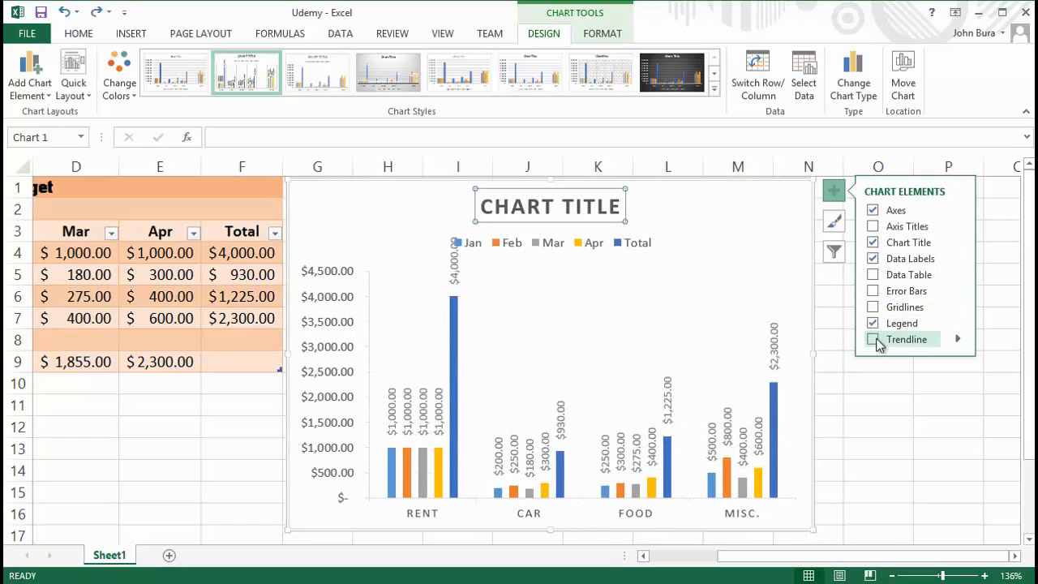
key(ctrl+z)
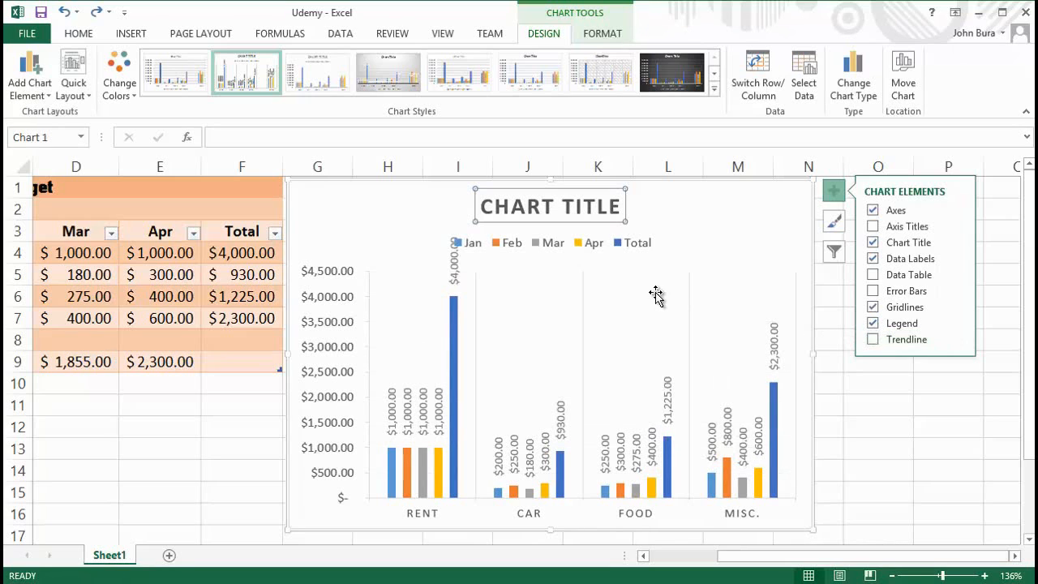
Step: Try a linear trendline based on the Jan series and undo it
click(871, 340)
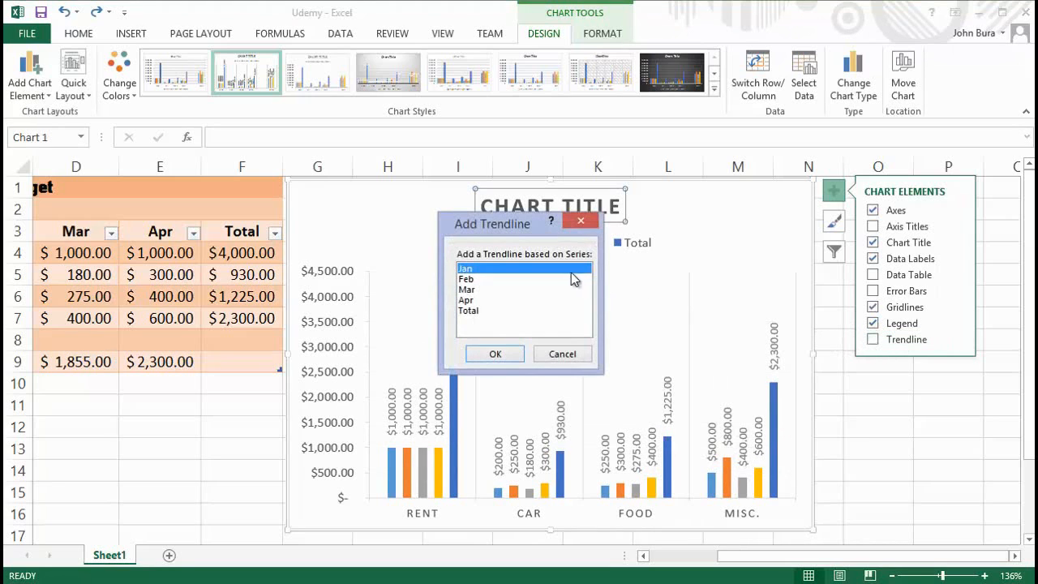
drag(509, 219, 653, 298)
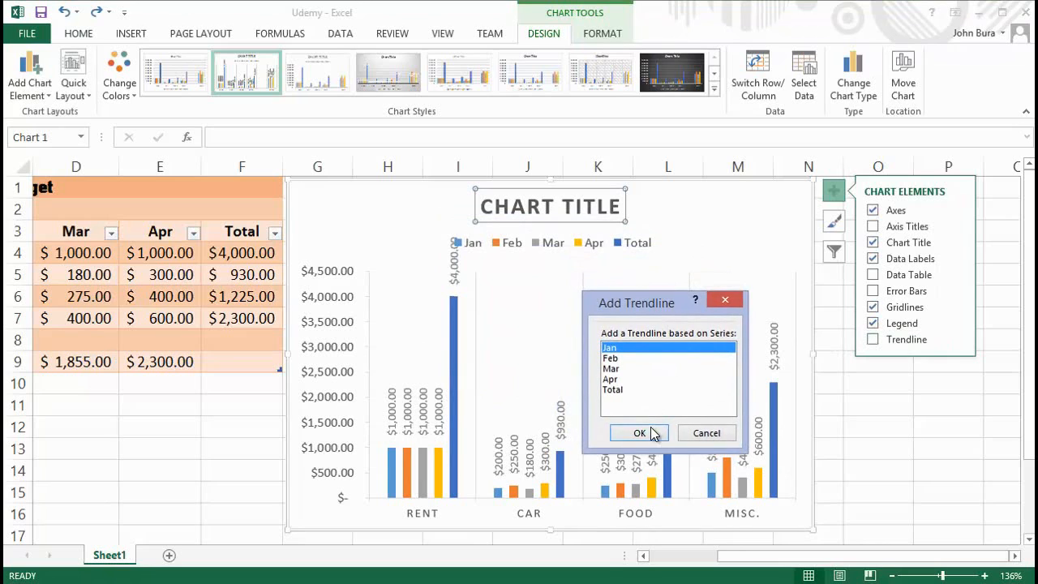
click(645, 380)
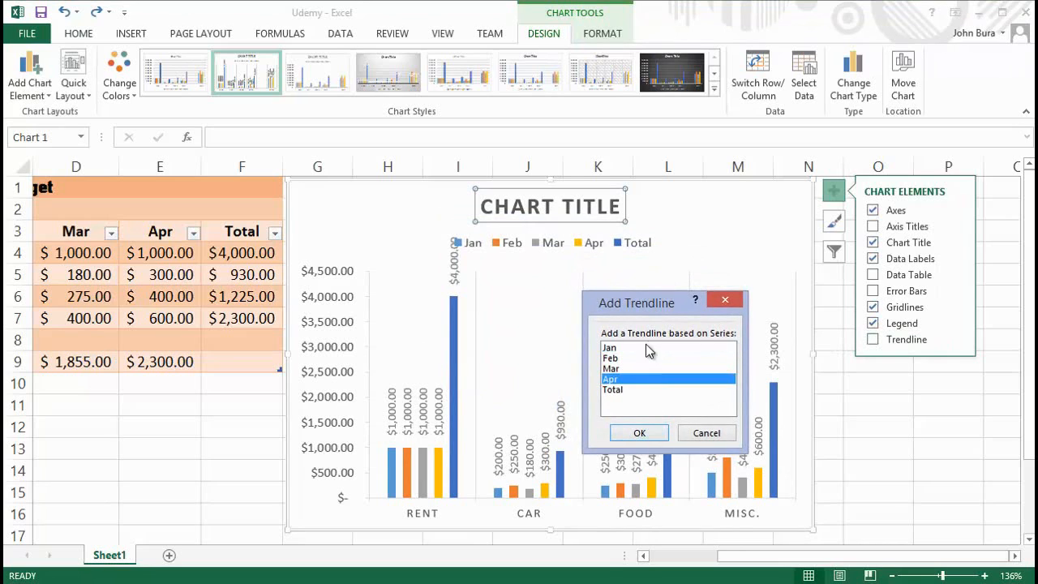
click(646, 345)
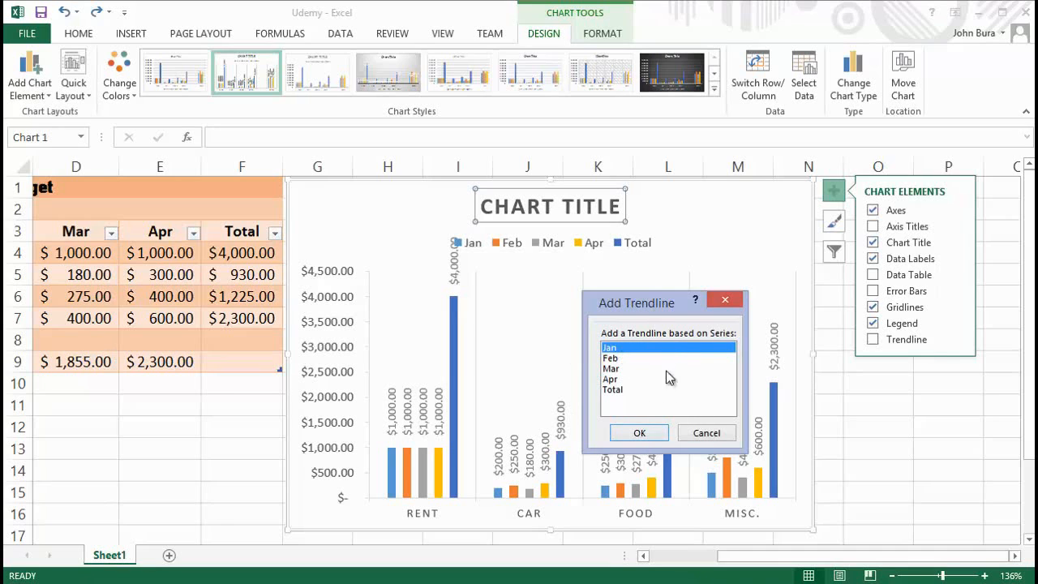
click(640, 435)
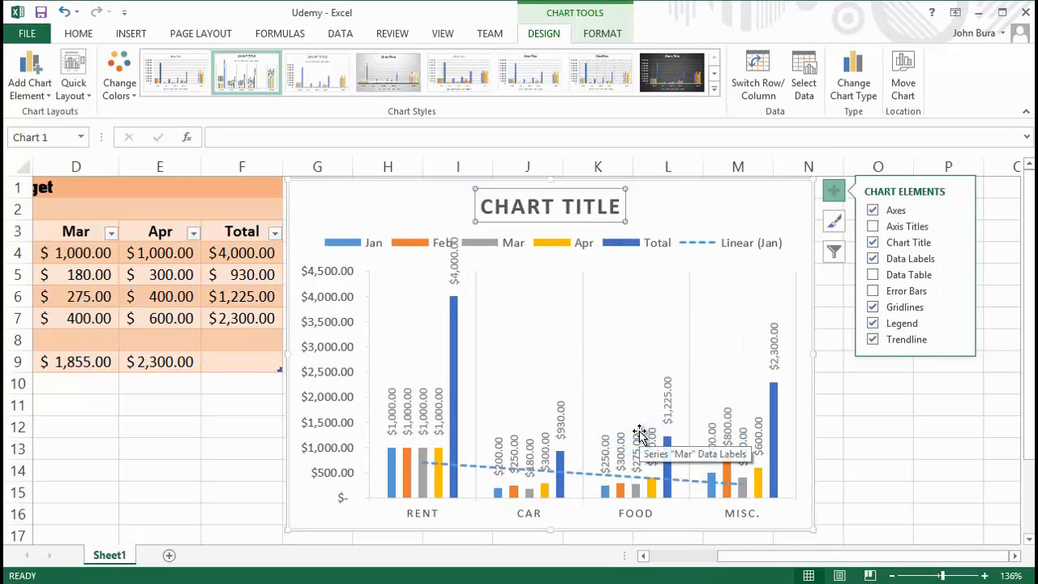
key(ctrl+z)
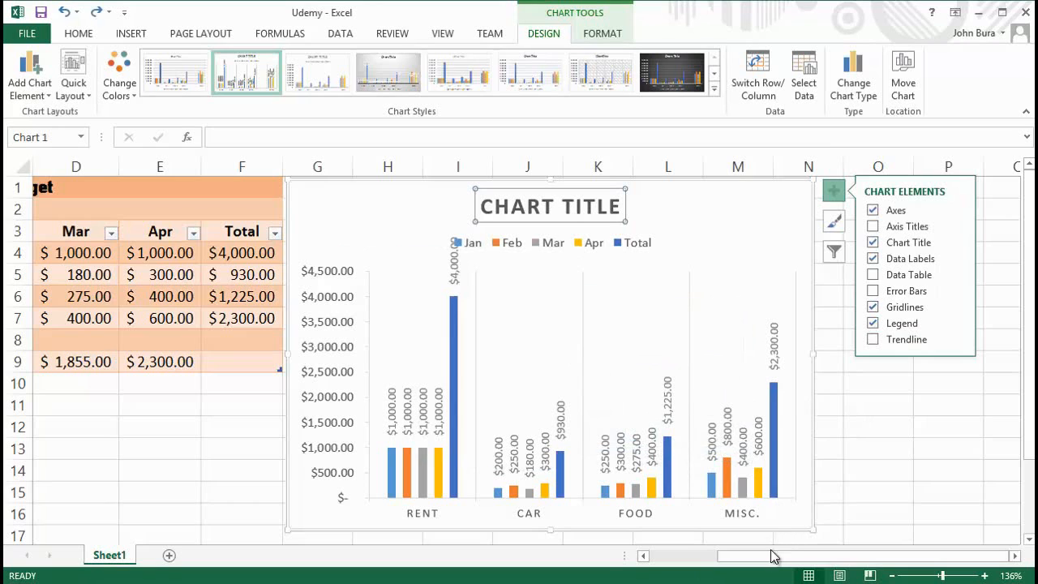
Step: Examine the Jan expenses in B4:B7 and the Rent row in B4:F4 by selecting each range
drag(776, 556, 670, 558)
drag(166, 252, 162, 318)
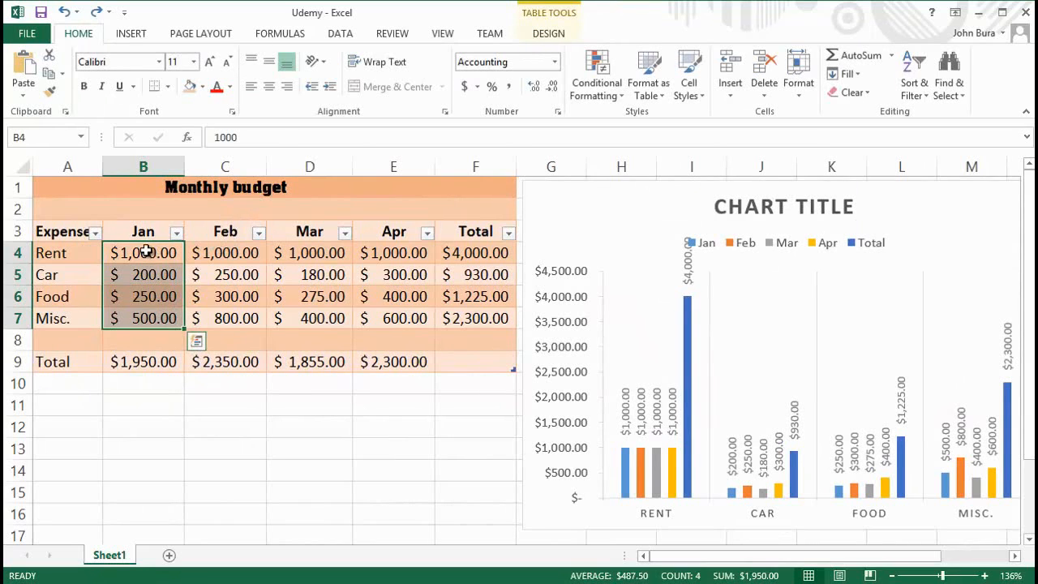
drag(144, 252, 475, 261)
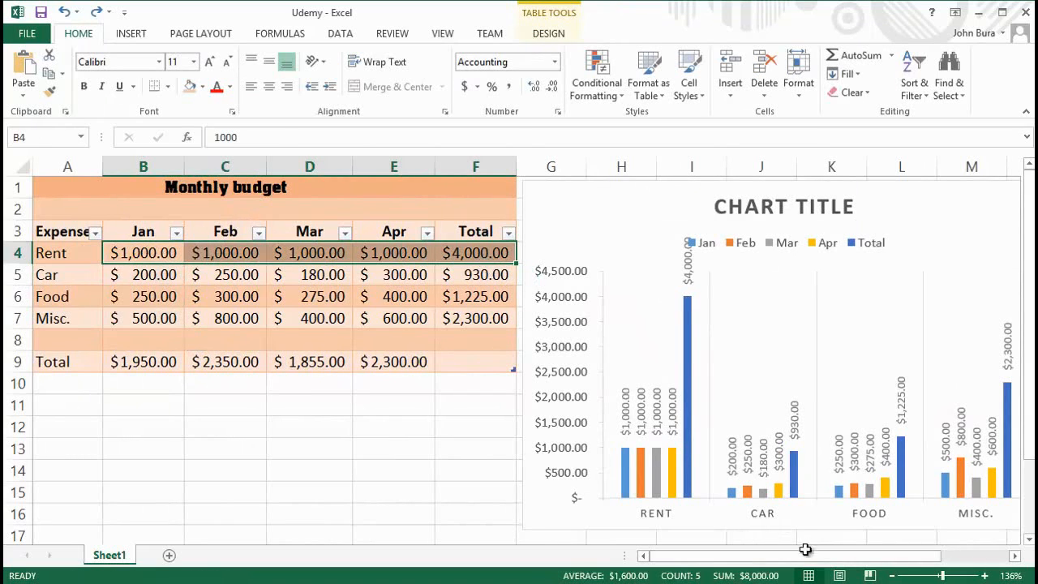
Step: Try a linear trendline based on the Total series and remove it again
drag(804, 553, 873, 556)
click(775, 282)
right_click(775, 282)
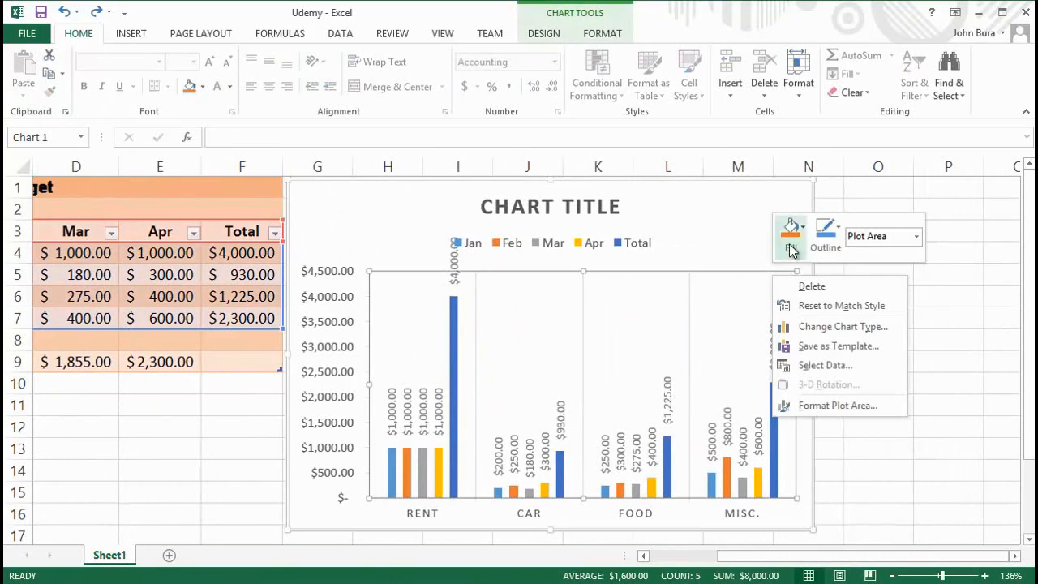
click(716, 214)
click(833, 192)
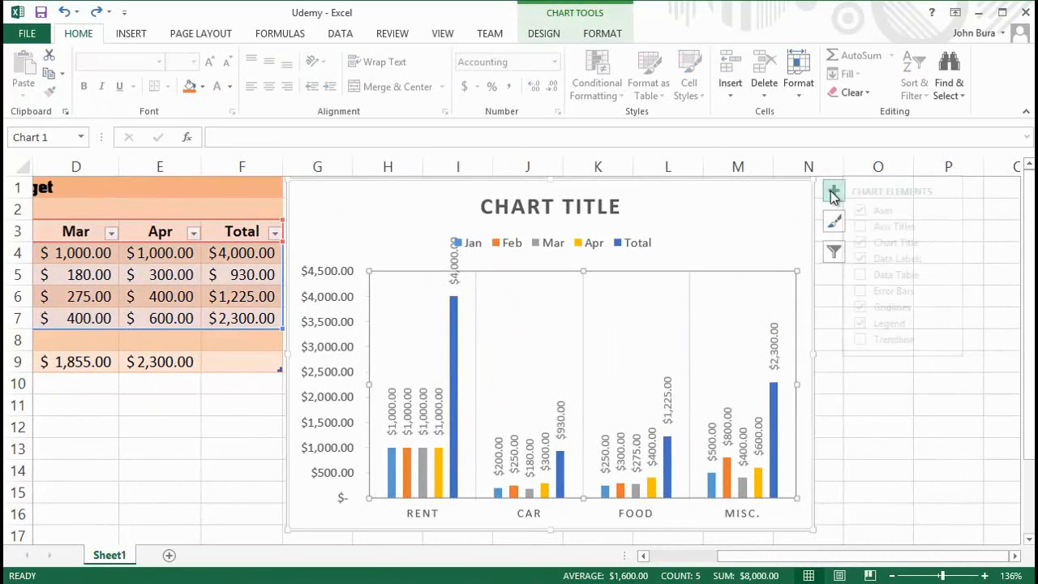
click(886, 339)
click(506, 312)
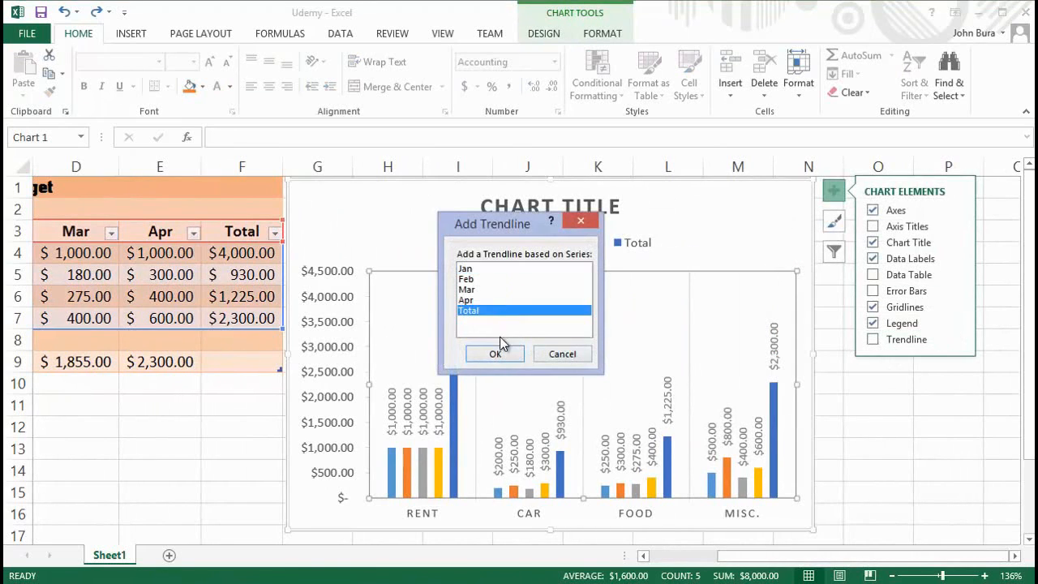
click(494, 353)
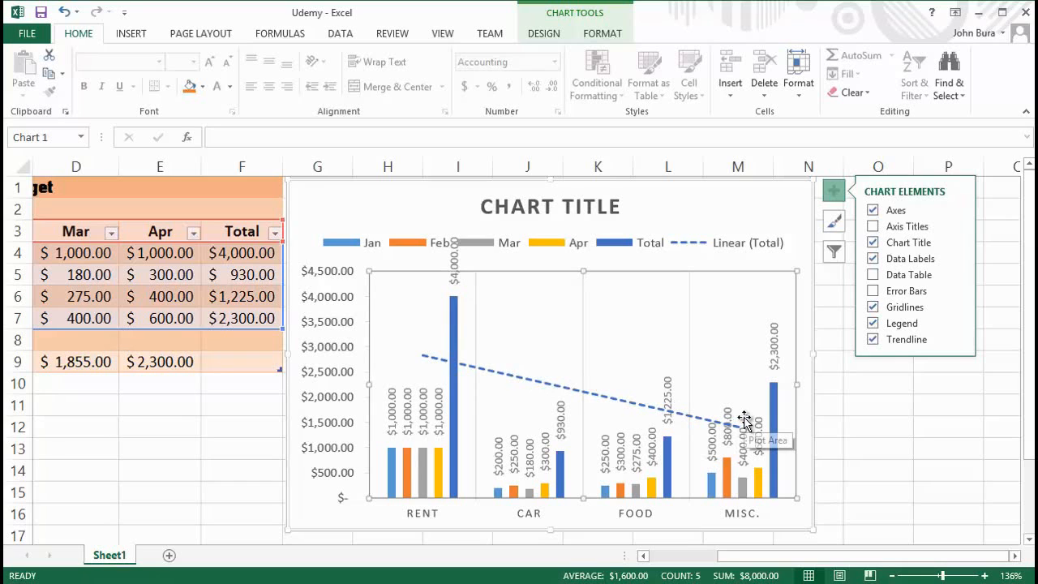
click(873, 341)
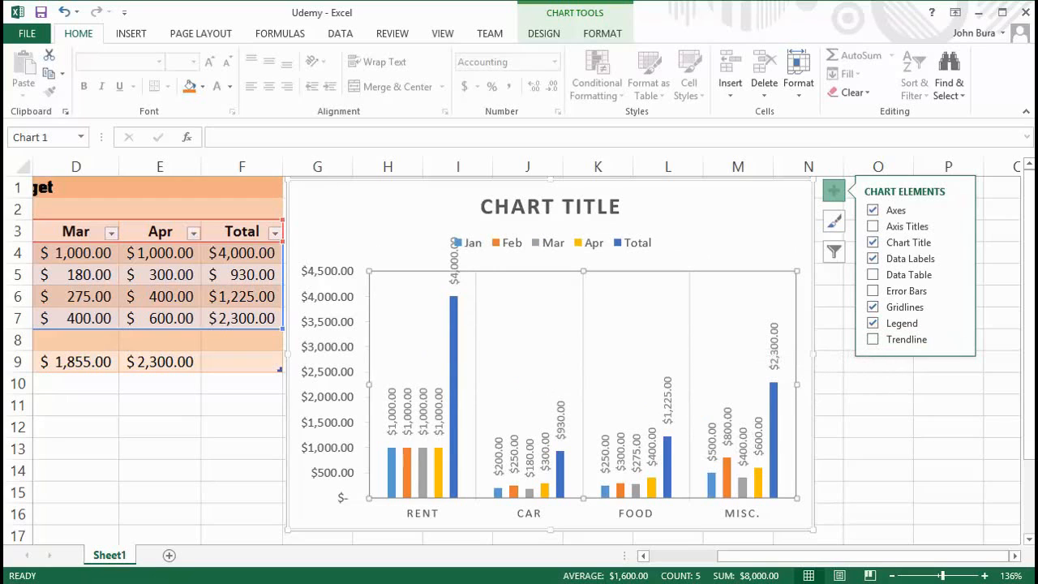
key(Escape)
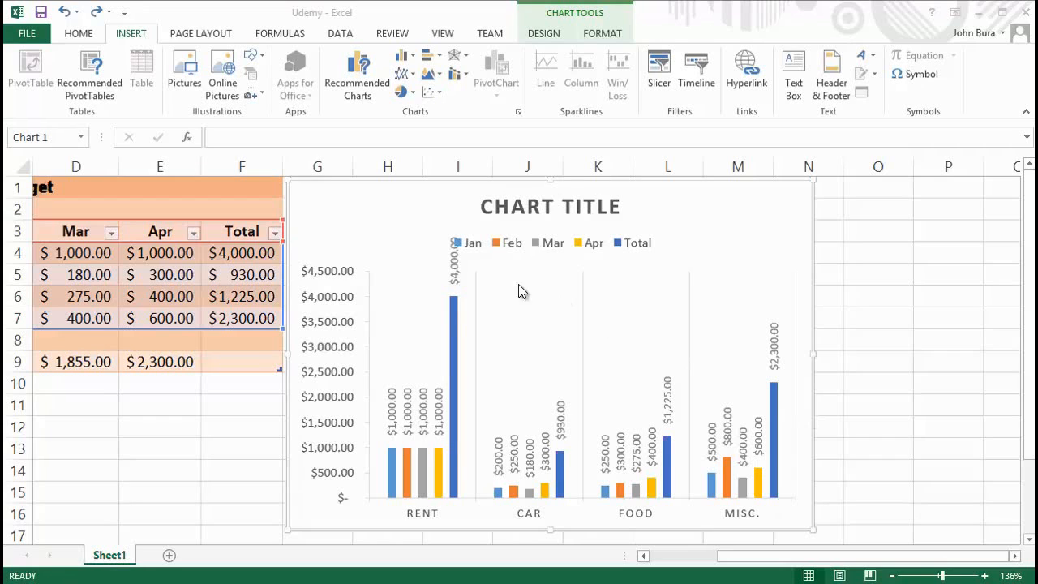
Step: Try to move the Total series' Rent data label away from the legend
click(452, 272)
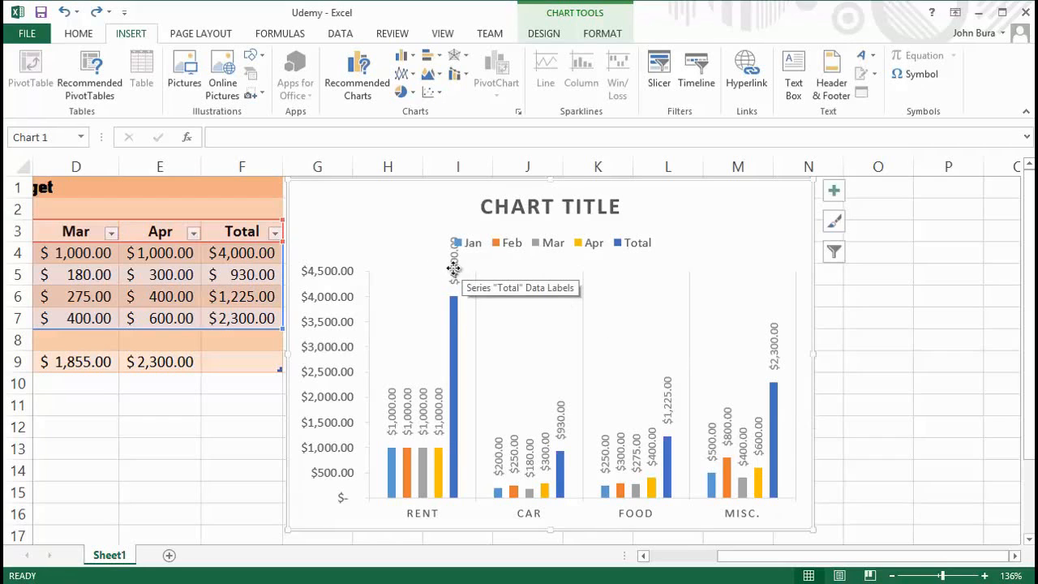
drag(447, 272, 436, 281)
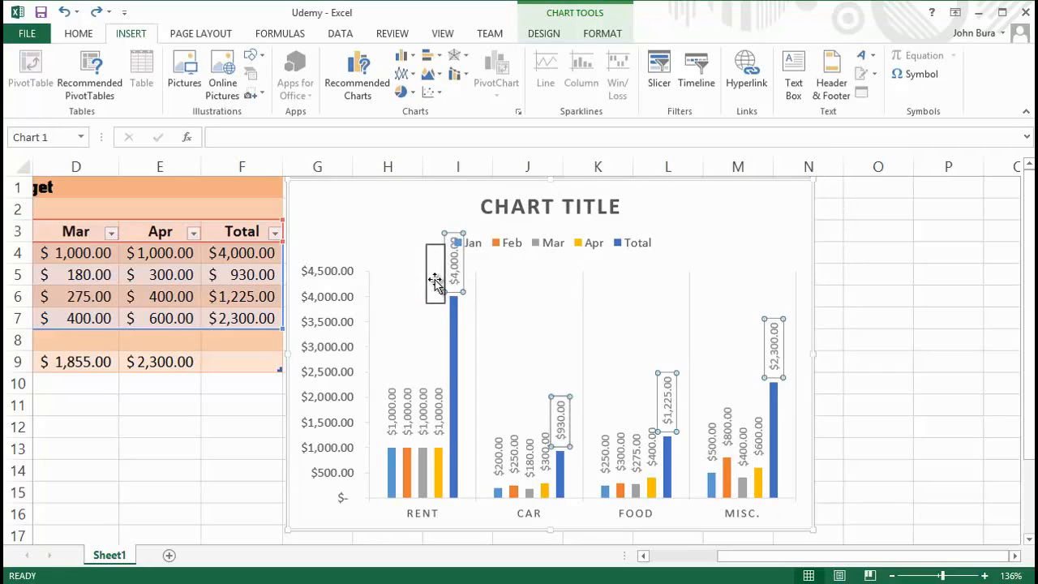
click(485, 302)
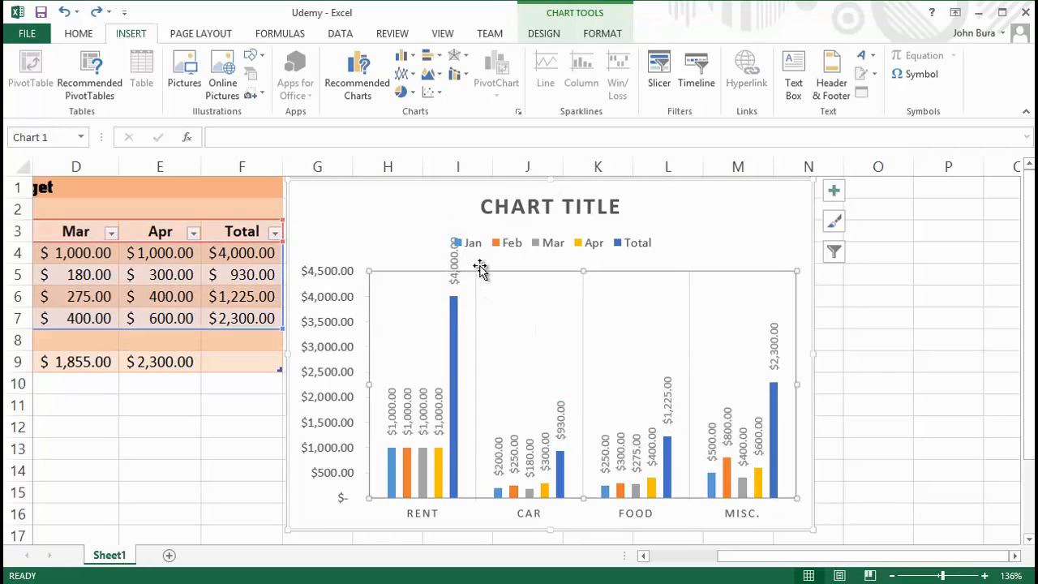
Step: Preview the available column, bar, line and area chart types for the budget chart without applying any
click(402, 55)
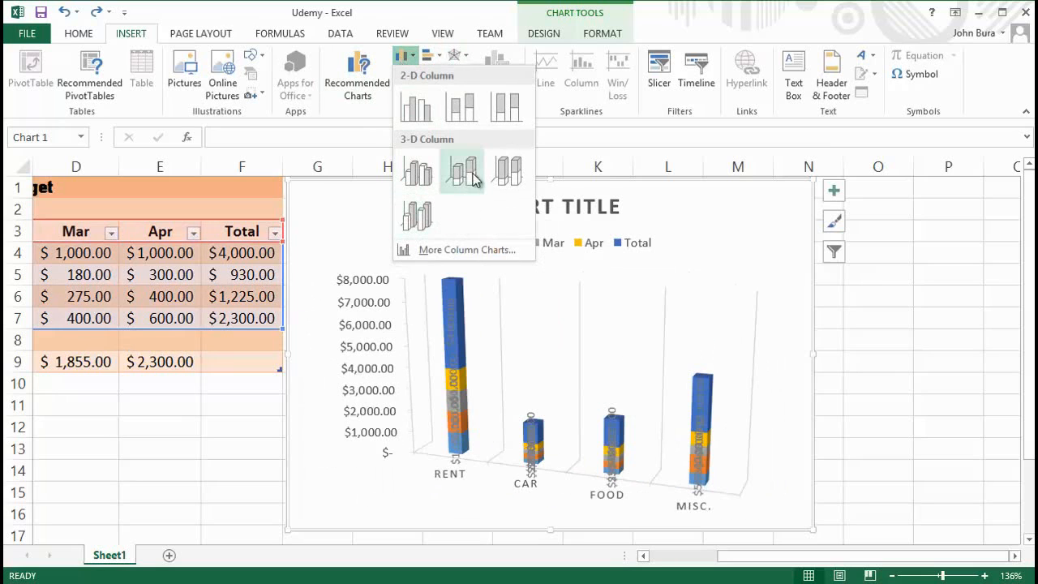
click(428, 55)
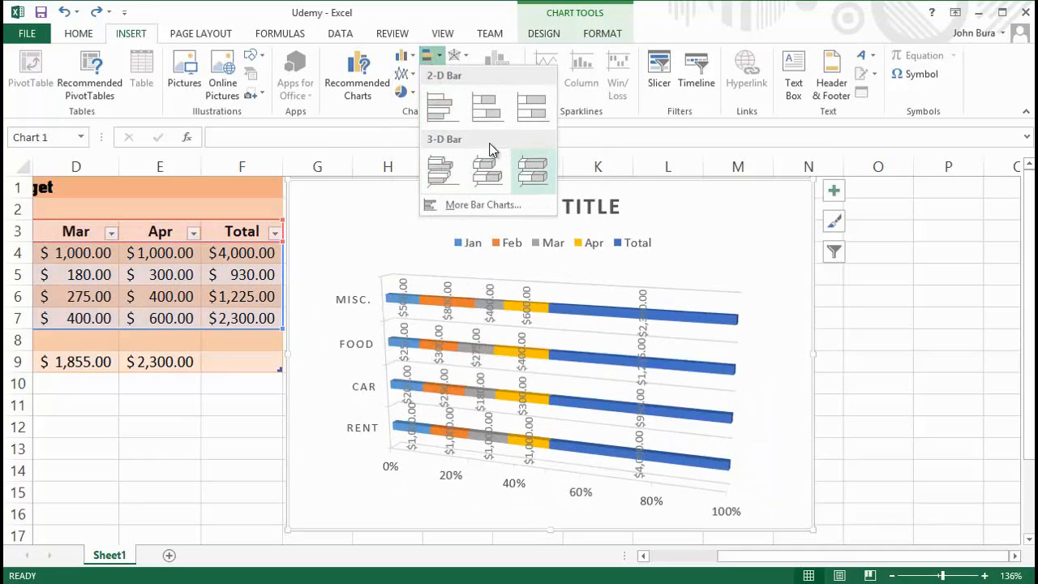
click(413, 77)
click(407, 75)
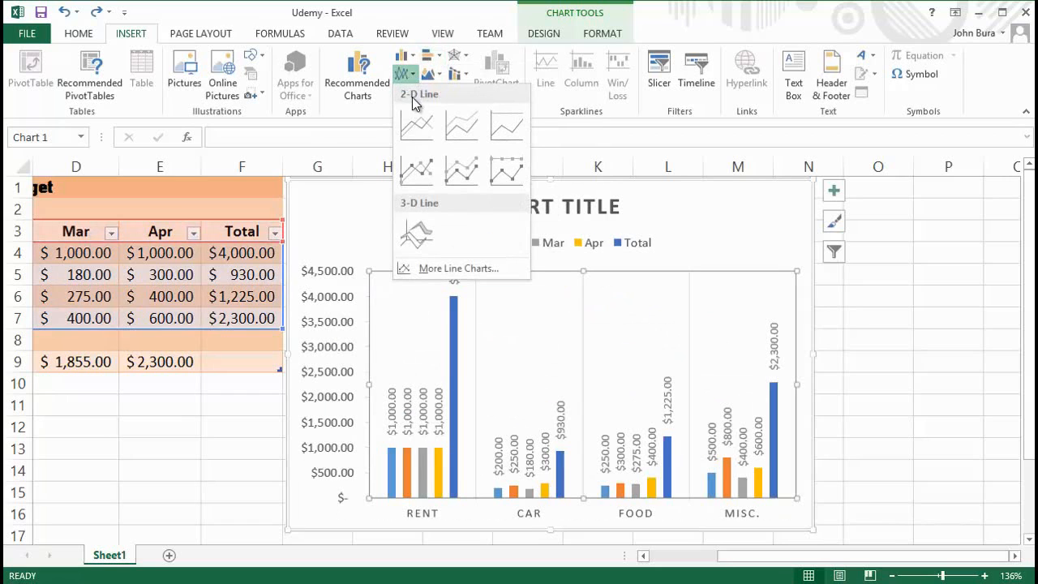
click(425, 73)
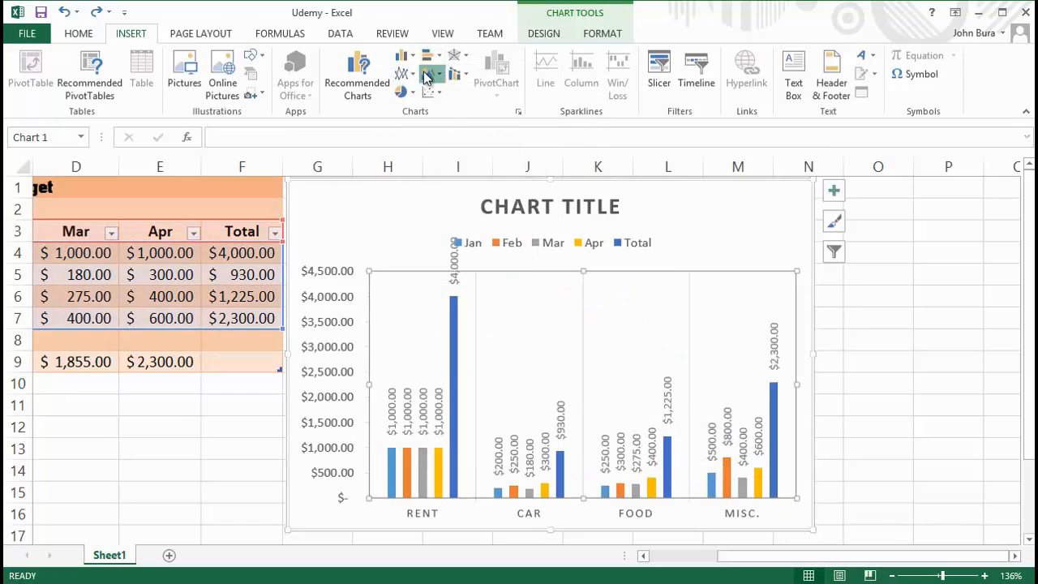
click(426, 76)
click(431, 74)
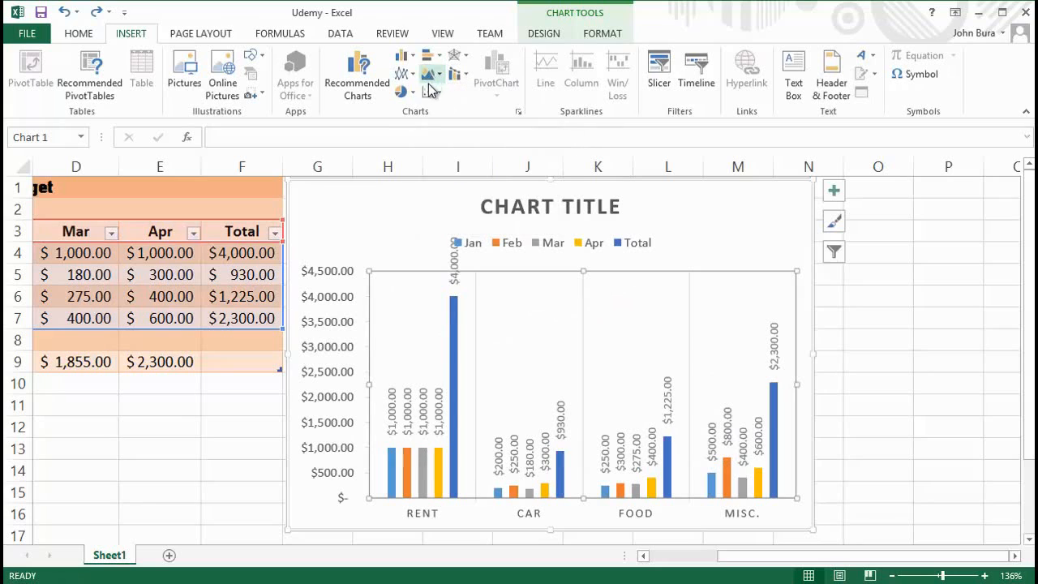
Step: Try the chart as a 2-D pie and select its series and Rent slice to examine the source cells
click(397, 93)
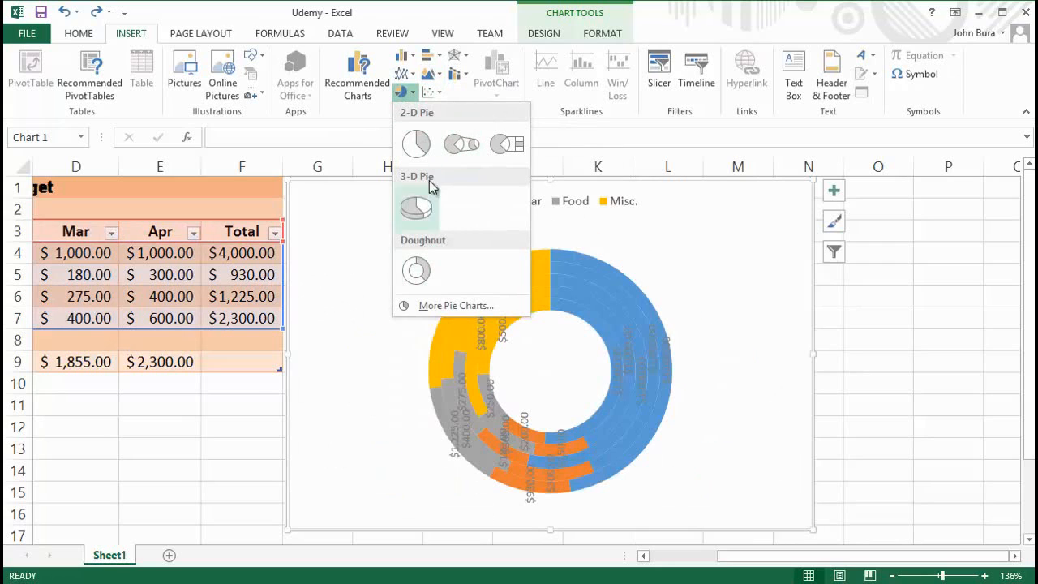
click(415, 143)
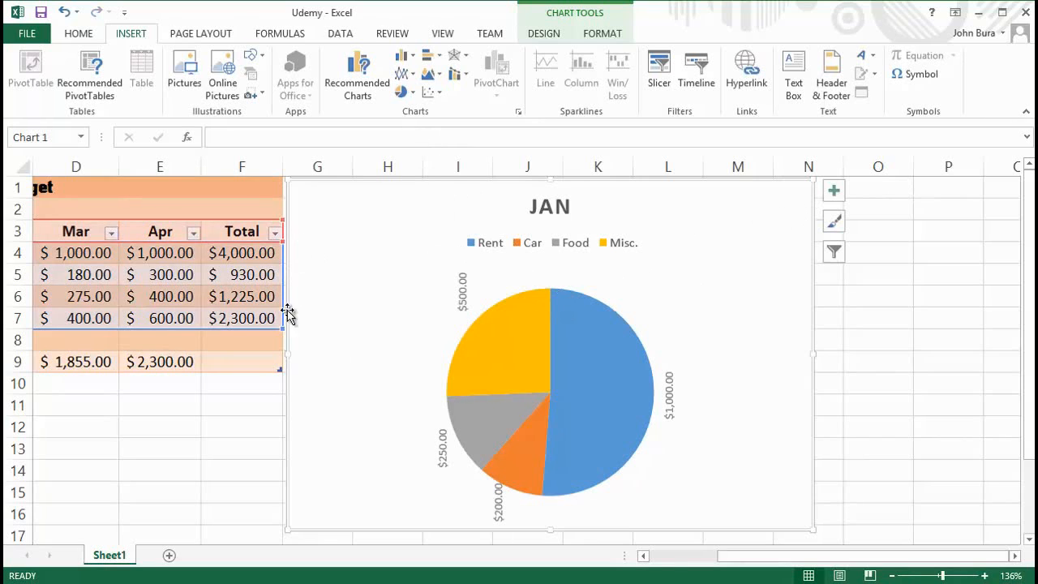
drag(757, 556, 649, 551)
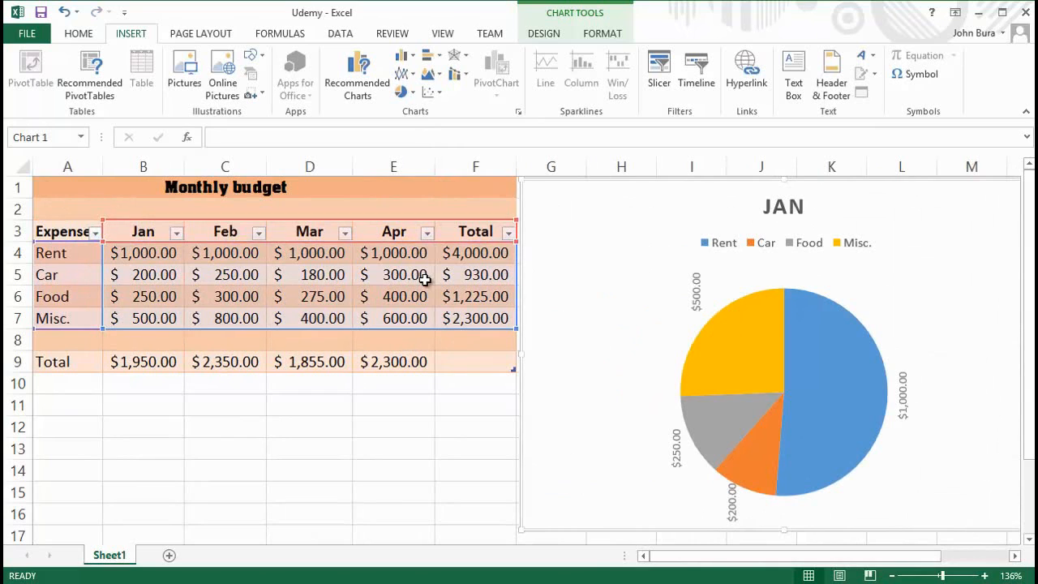
click(811, 356)
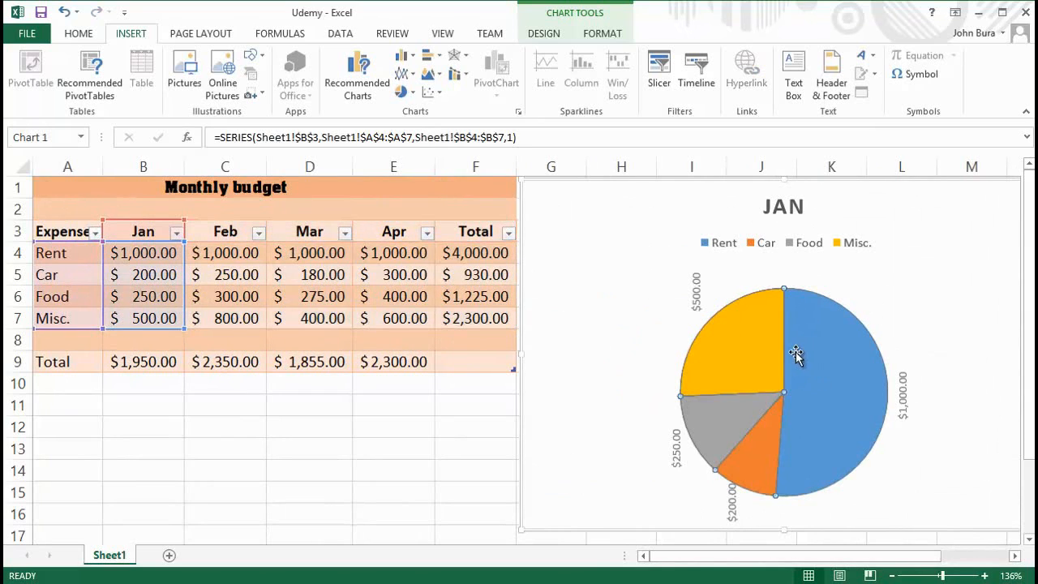
click(751, 352)
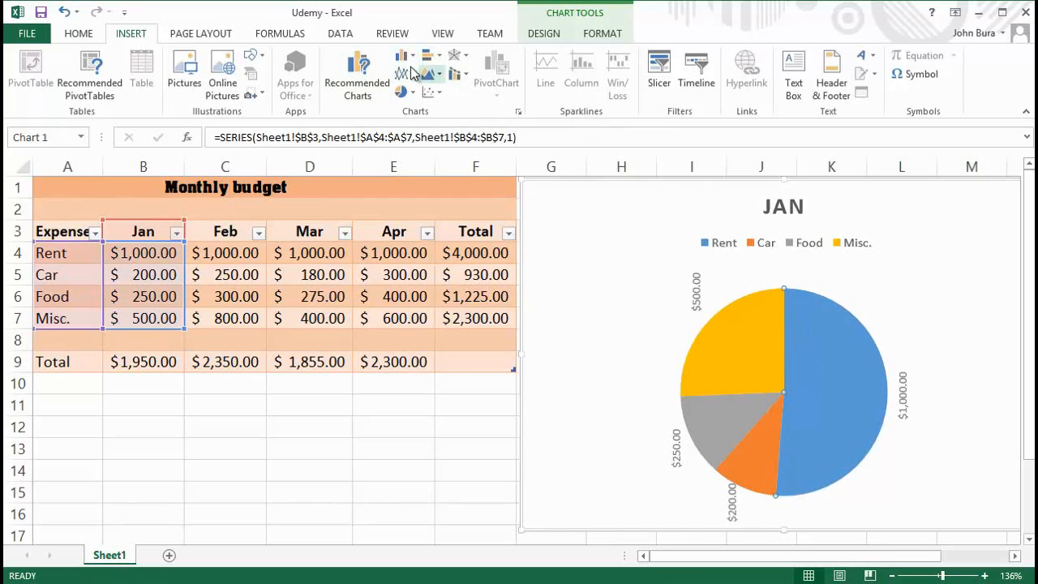
Step: Try the chart as a Clustered Column - Line combo and return it to a 2-D clustered column chart
click(462, 81)
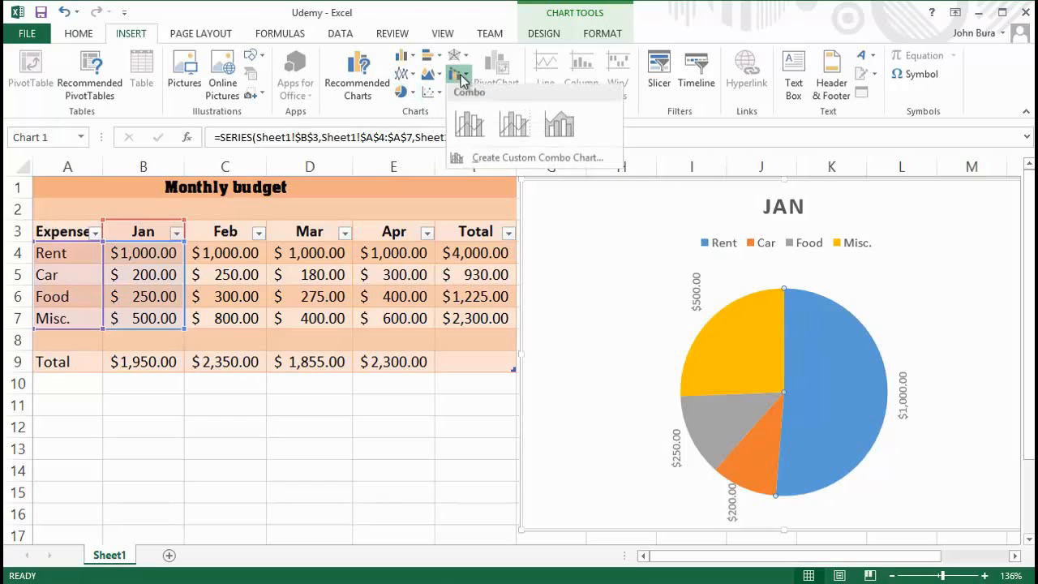
click(485, 130)
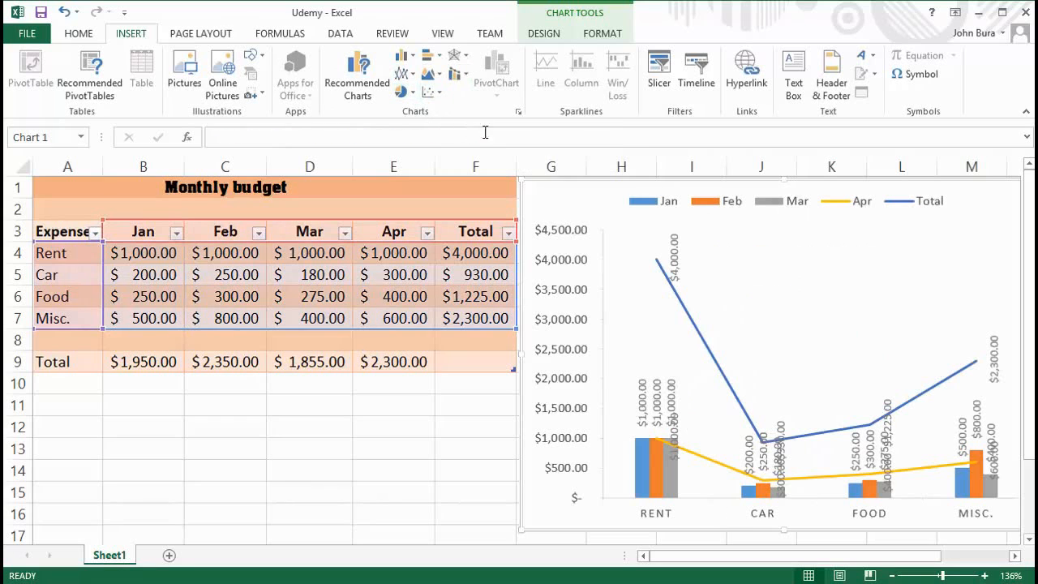
click(403, 56)
click(414, 105)
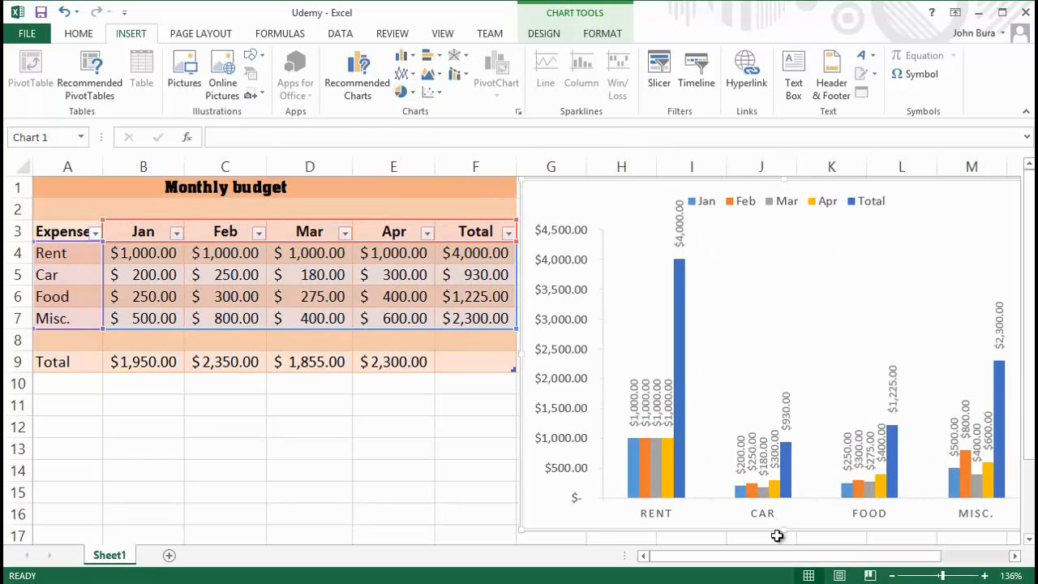
drag(778, 557, 811, 560)
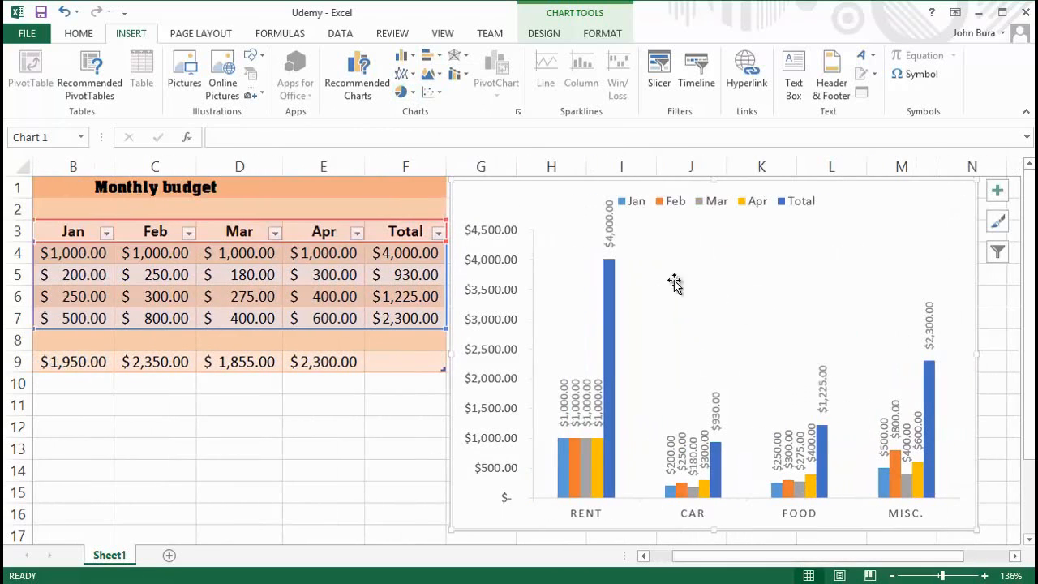